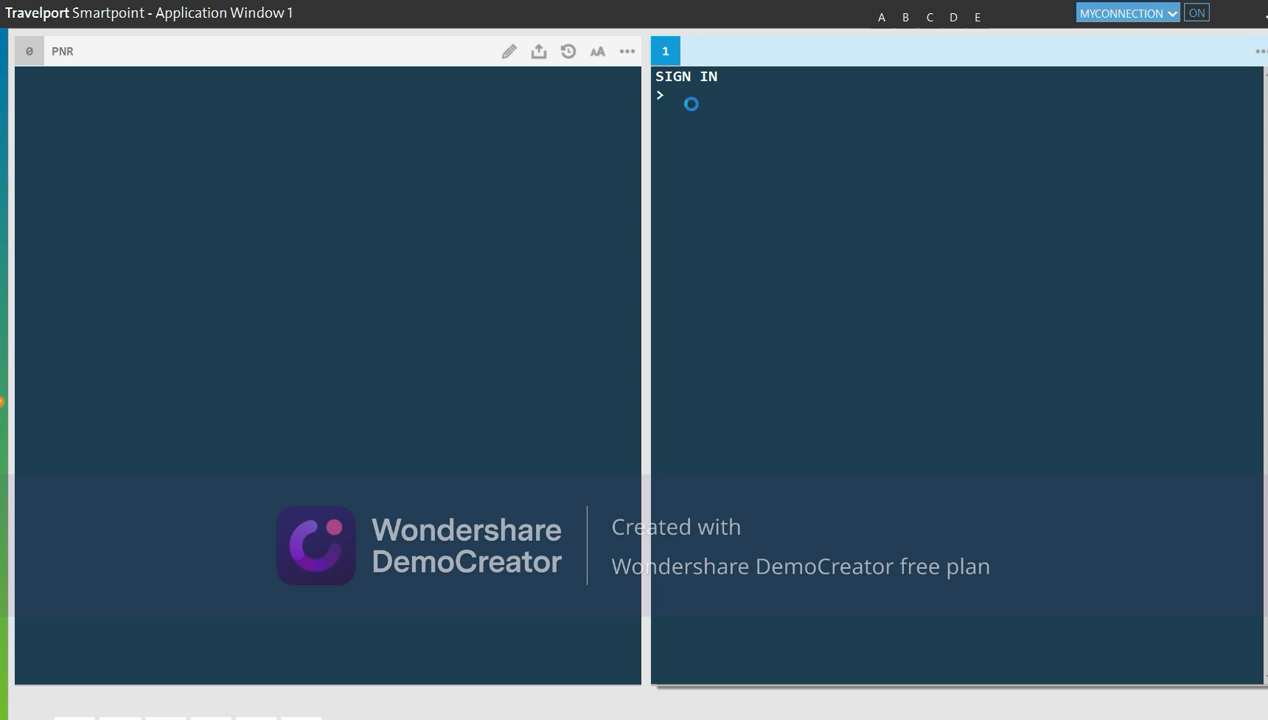
Sign on to Galileo with the SON entry and agent ID, then enter the account password
type("SON/Z8TY/AA")
key("Return")
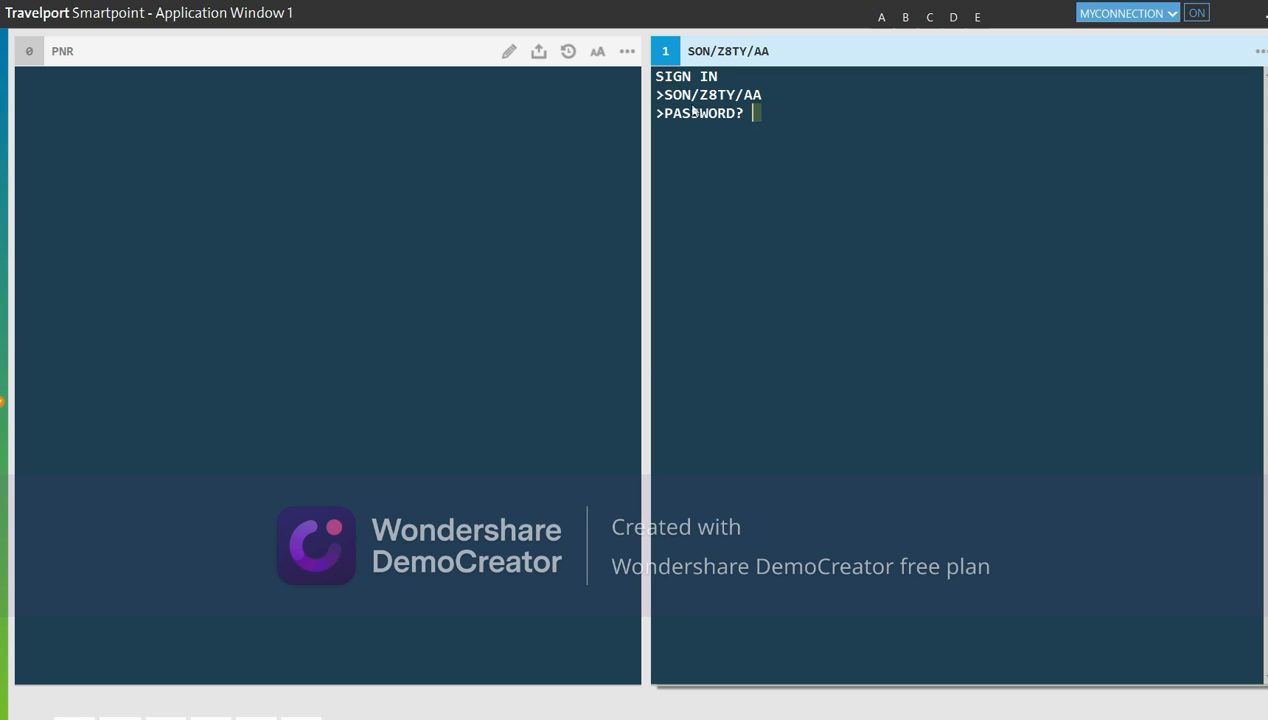
type("*********")
key("Return")
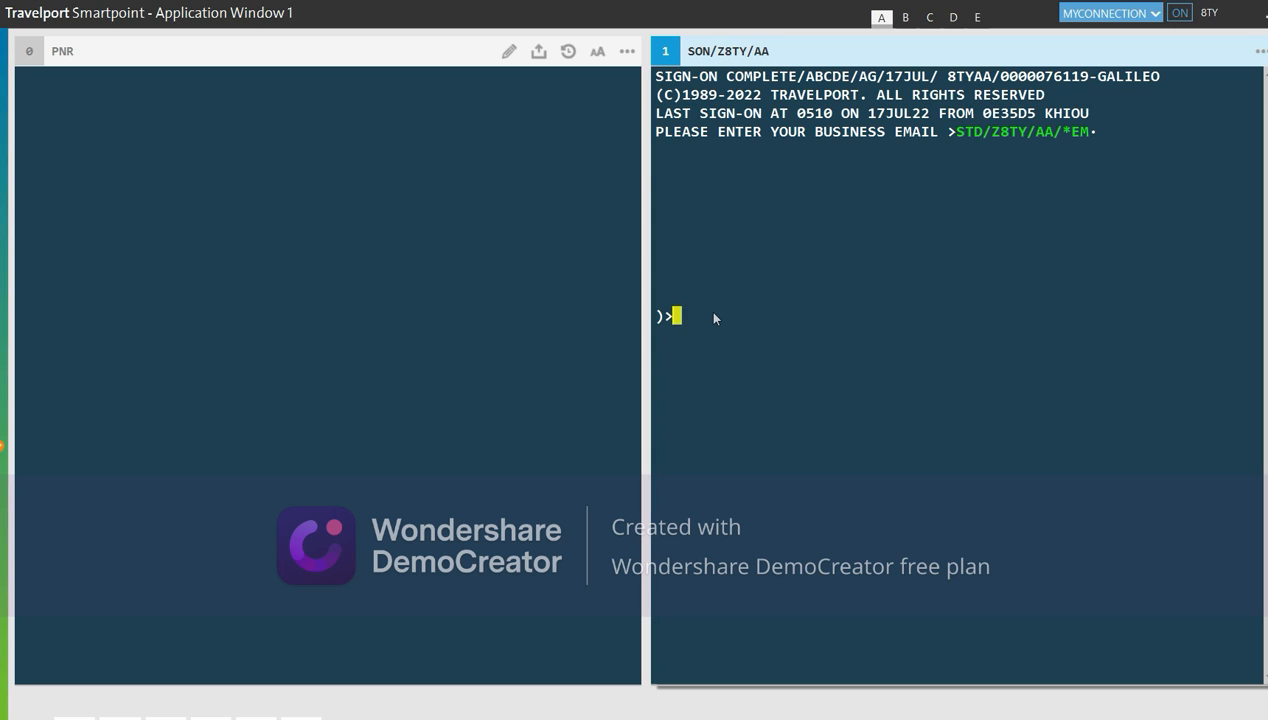
Request Saudi Arabian Airlines Lahore–Jeddah availability for 14AUG with A14AUGLHEJED*SV
type("A")
type("14AUG")
type("LHE")
type("JED*")
type("SV")
key("Return")
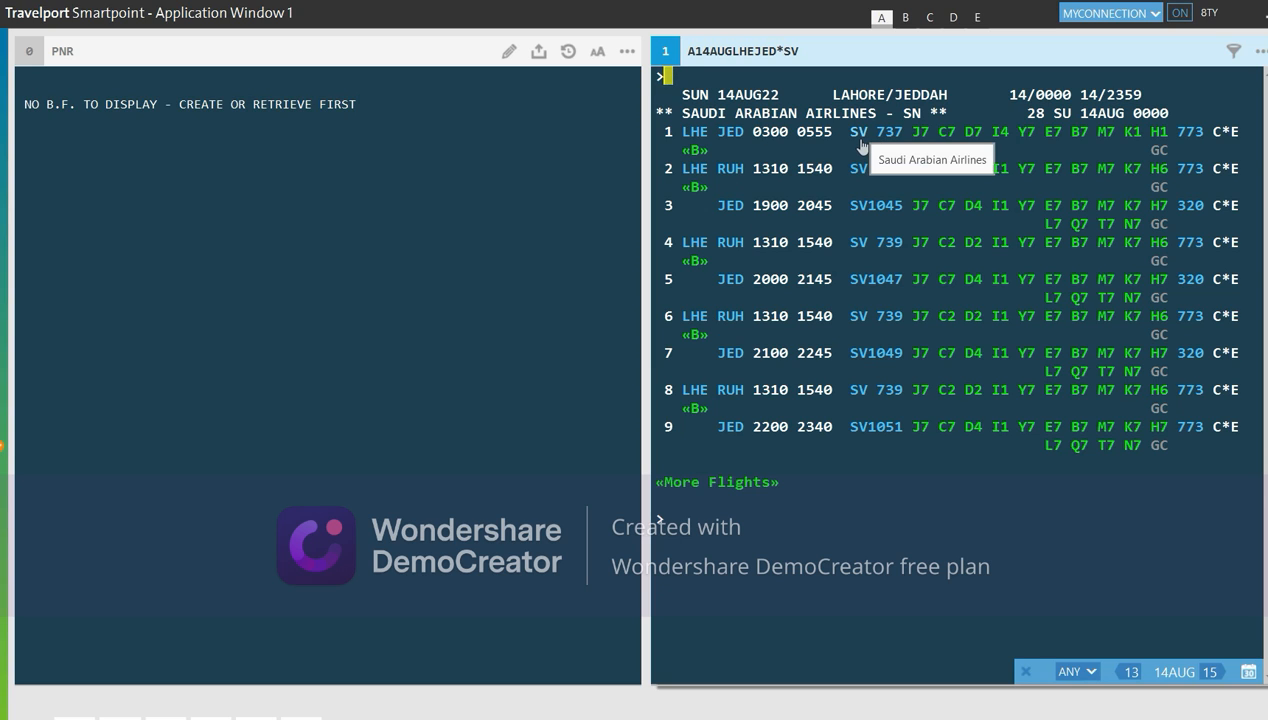
mouse_move(886, 146)
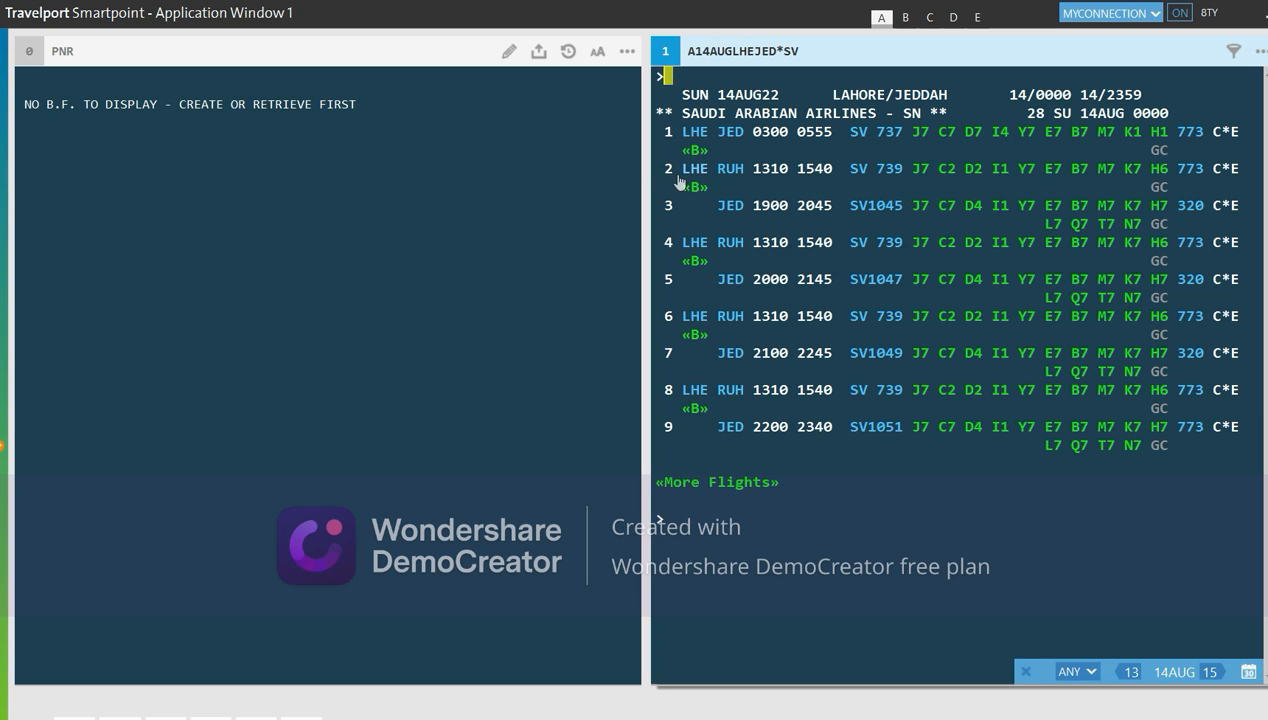
mouse_move(697, 180)
mouse_move(731, 215)
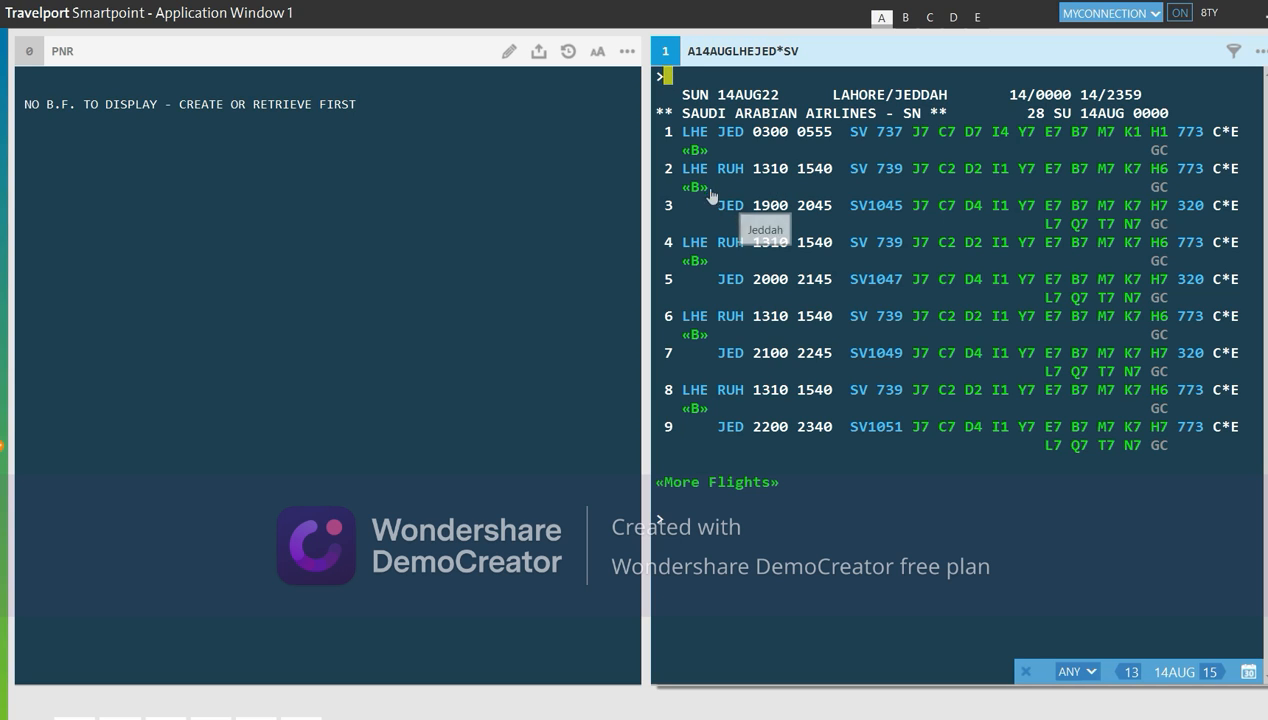
mouse_move(689, 254)
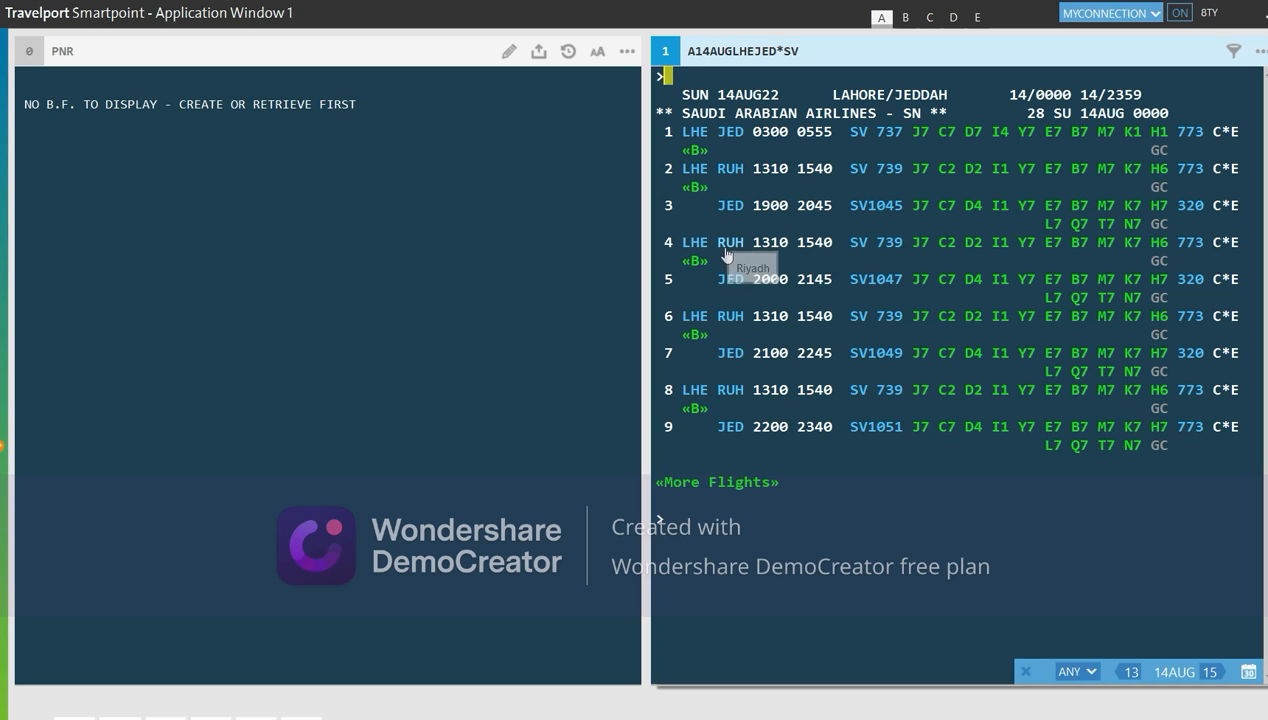
Advance the Lahore–Jeddah availability one day at a time from 14AUG to 20AUG
mouse_move(731, 289)
left_click(1133, 316)
left_click(1212, 672)
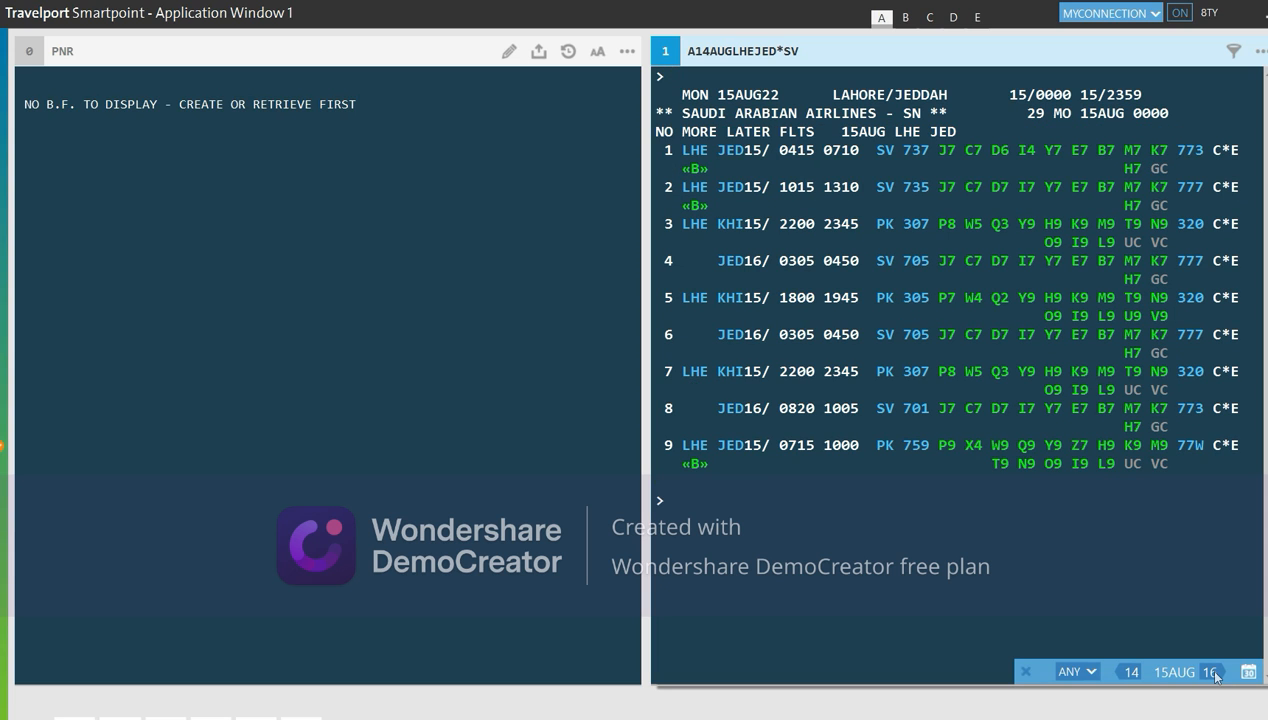
left_click(1212, 672)
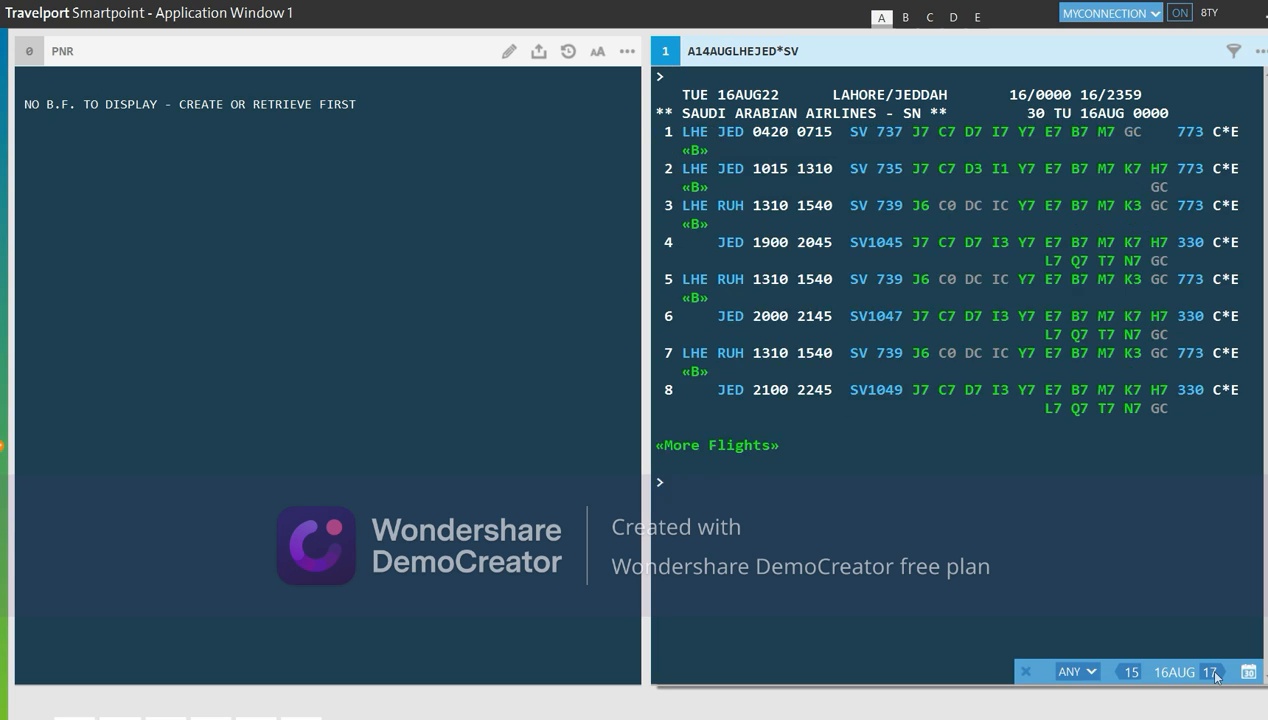
left_click(1212, 672)
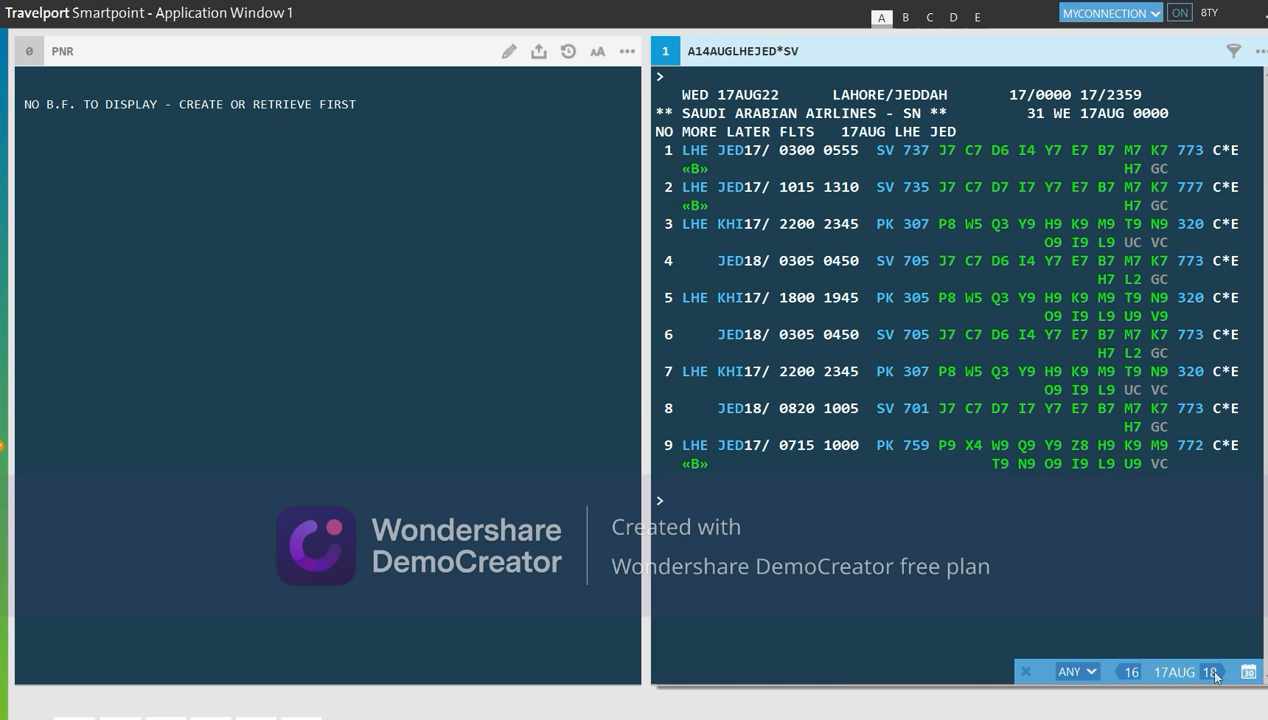
left_click(1212, 672)
left_click(1212, 672)
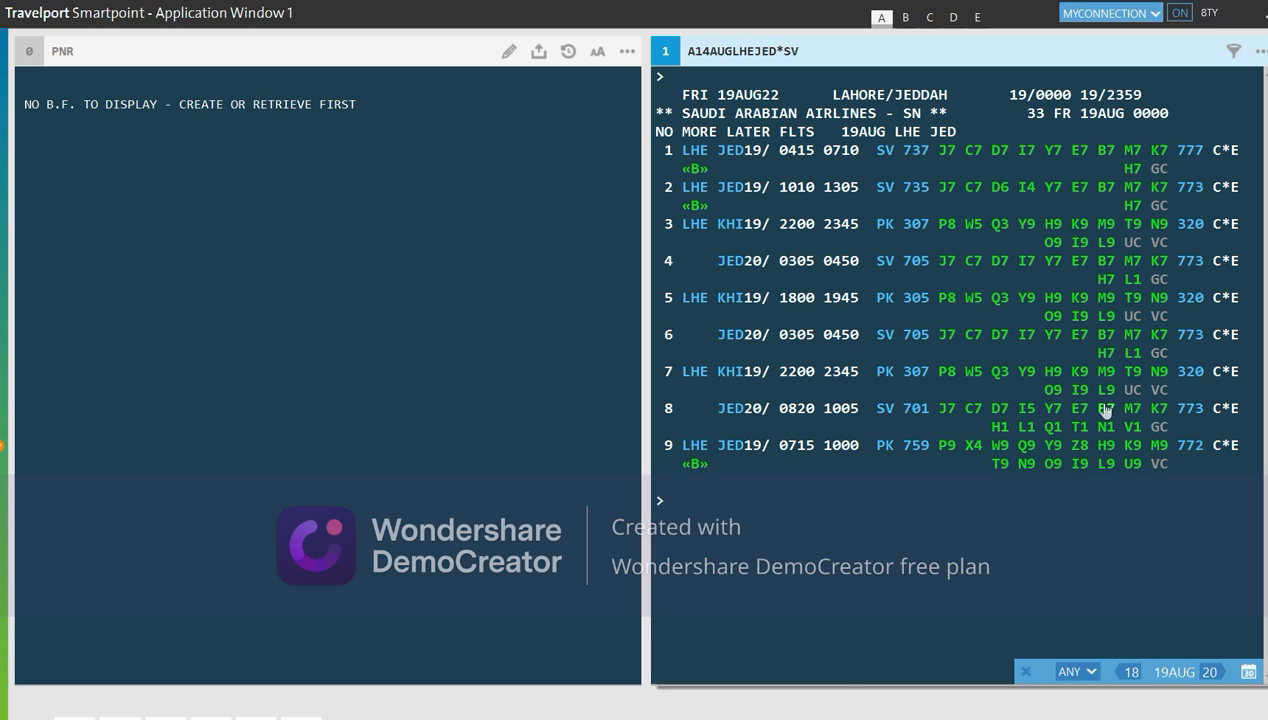
left_click(1210, 672)
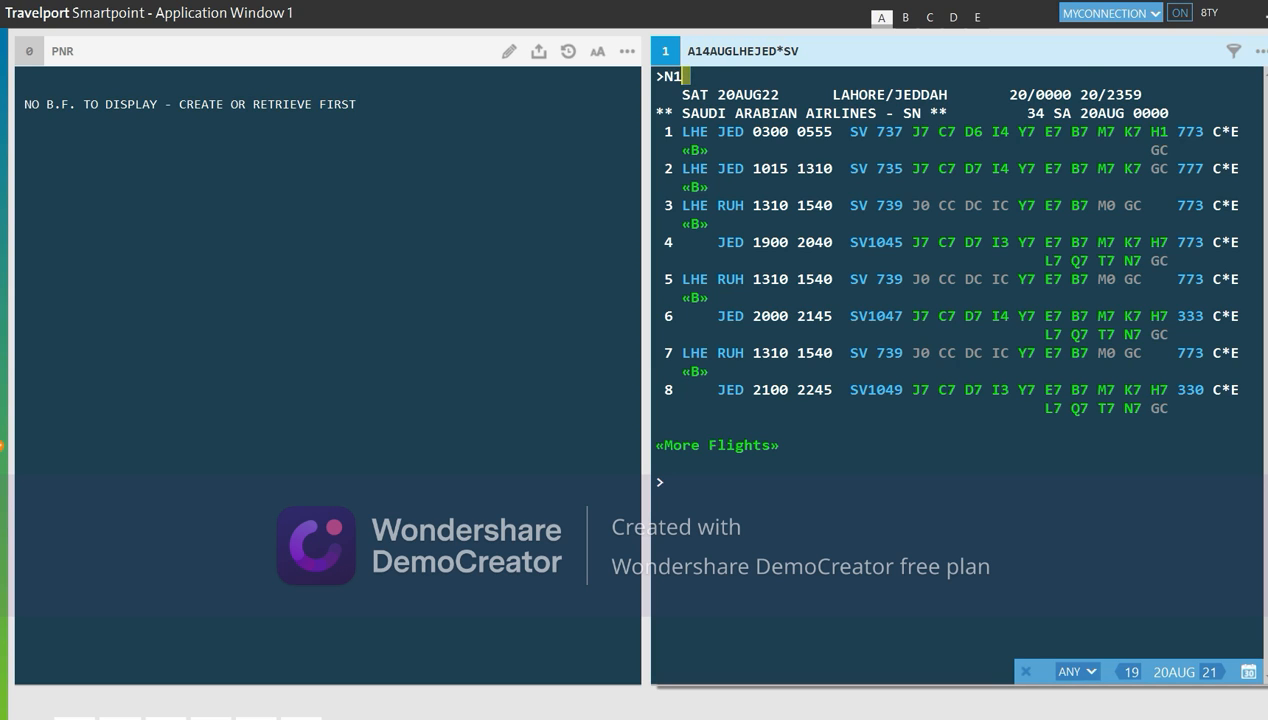
Sell one K-class seat on flight line 1 with N1K1
type("1")
key("BackSpace")
key("BackSpace")
type("K1")
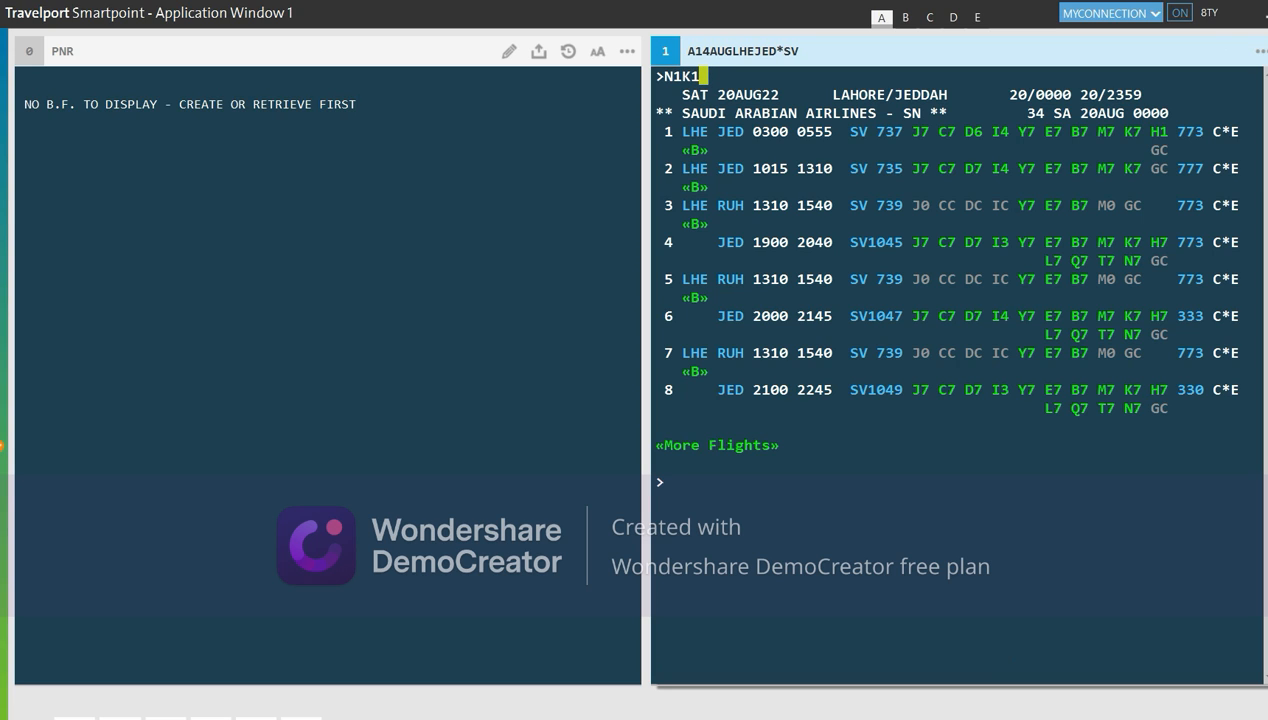
key("Return")
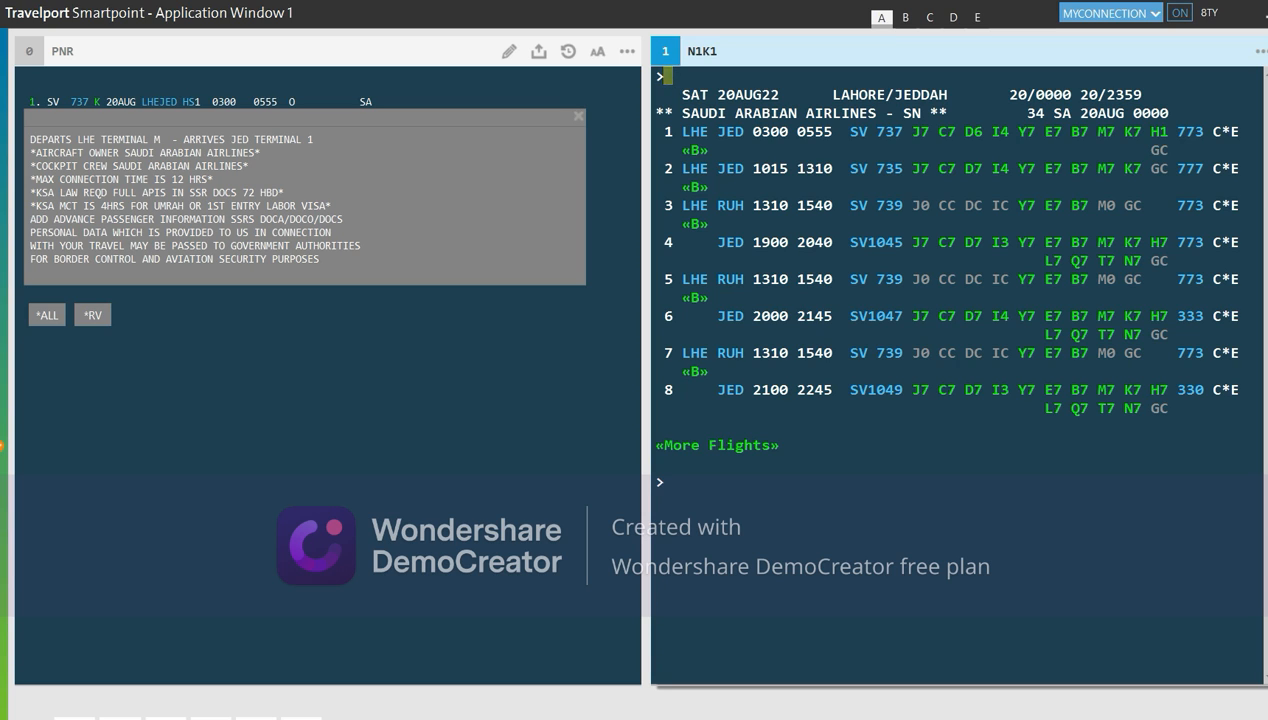
Fare-quote the SV segment with FQCSV, showing PKR 88945 total and the baggage allowance
type("FQCSV")
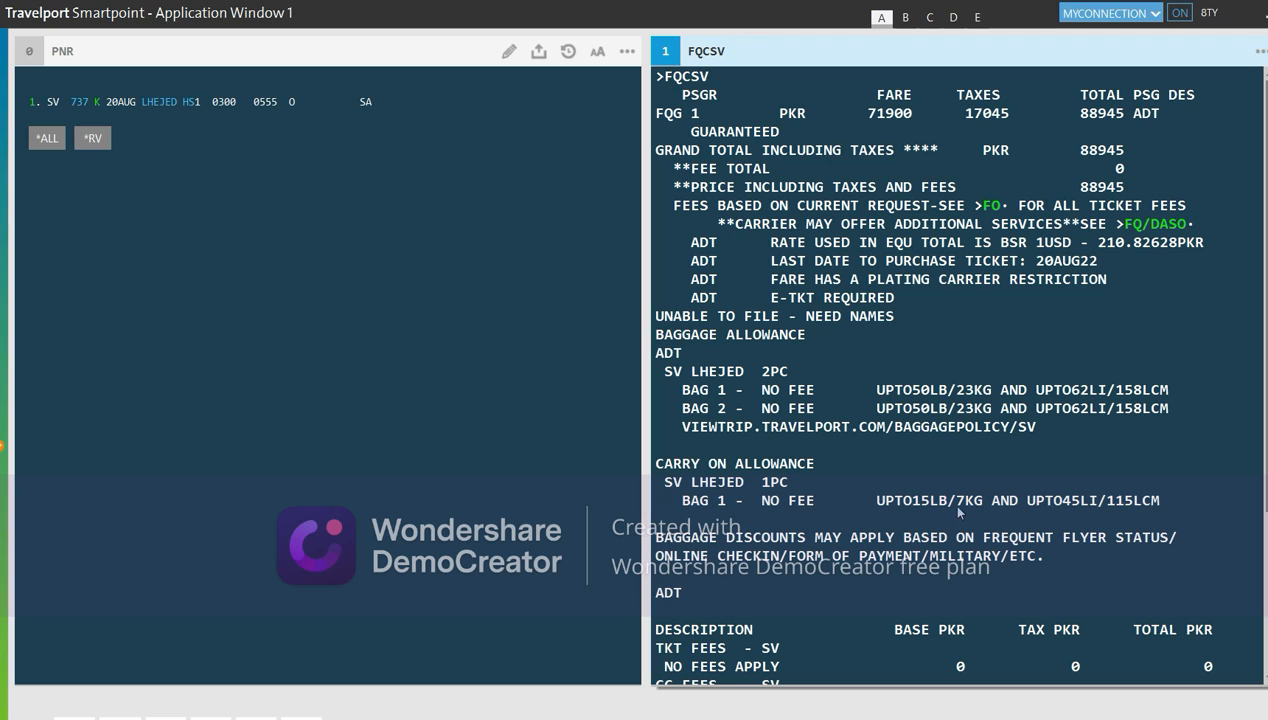
left_click(733, 82)
key("BackSpace")
key("BackSpace")
key("BackSpace")
key("BackSpace")
key("BackSpace")
Ignore the 20AUG booking and redisplay the 14AUG Lahore–Jeddah SV availability
type("I")
key("Return")
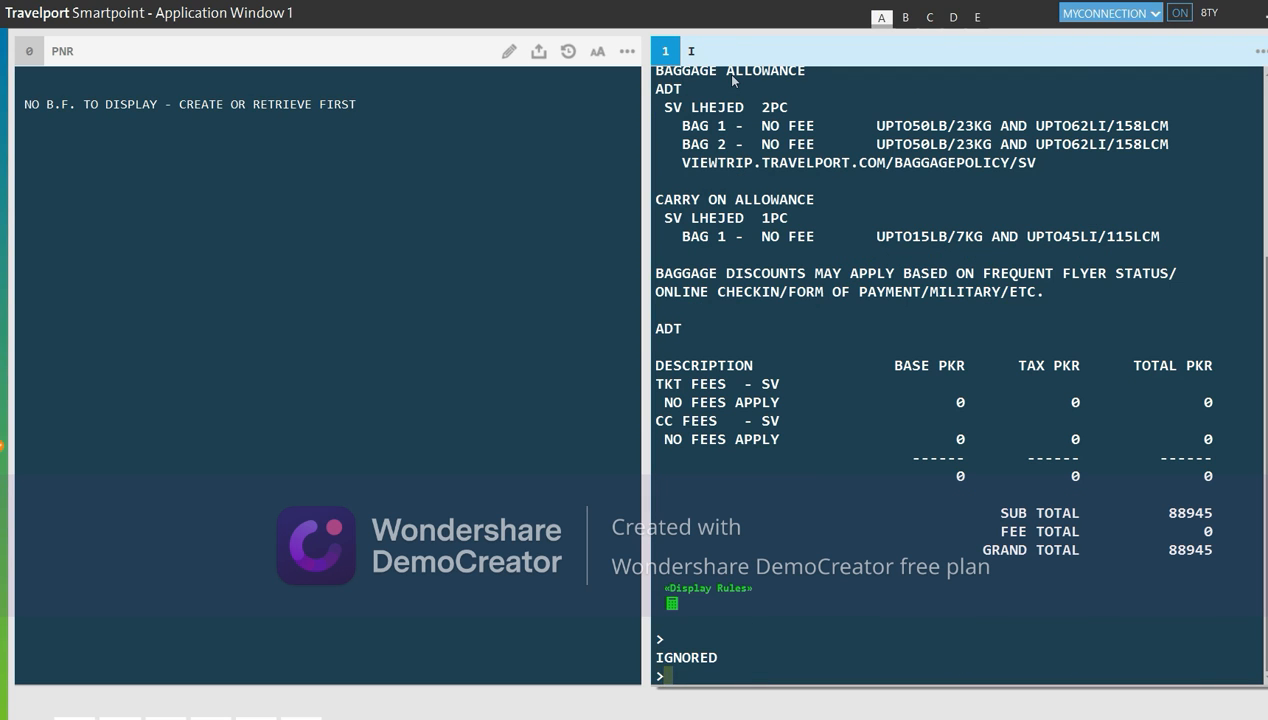
type("N1K1")
key("alt+Up")
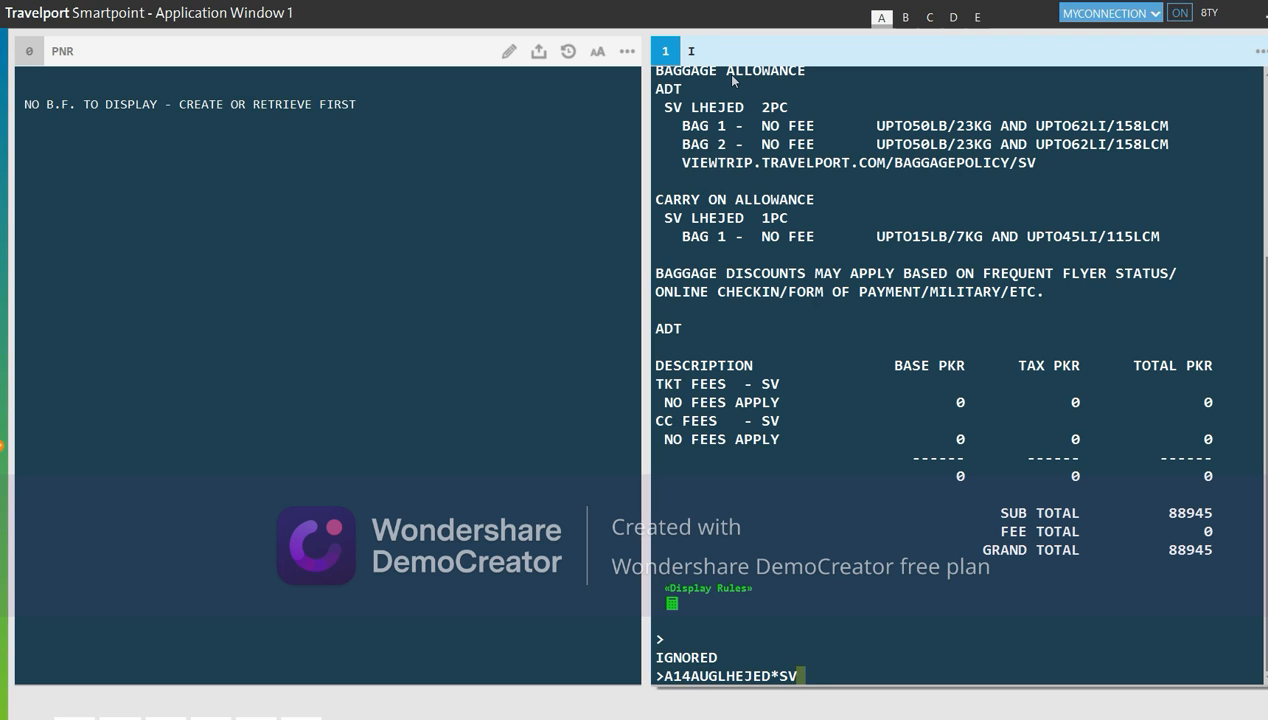
key("Return")
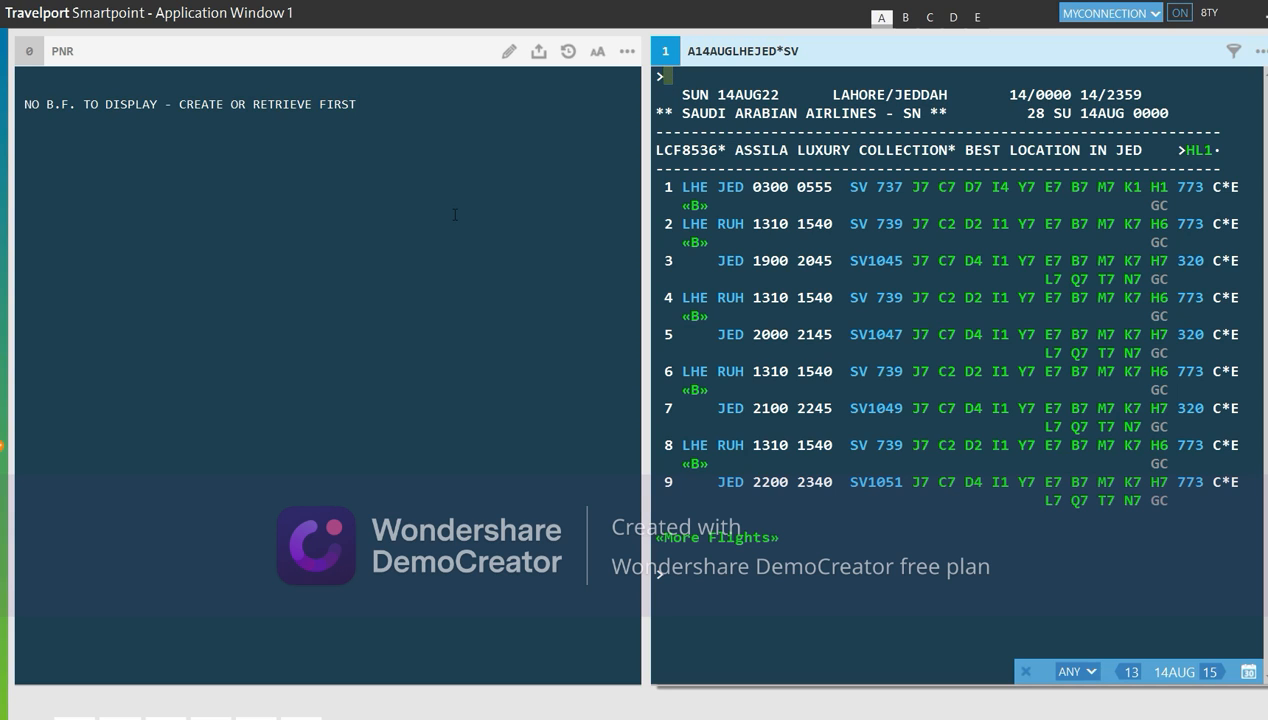
Sell one K-class seat on line 1 (N1K1) and price it with FQCSV at PKR 88945
type("N1K1")
key("Return")
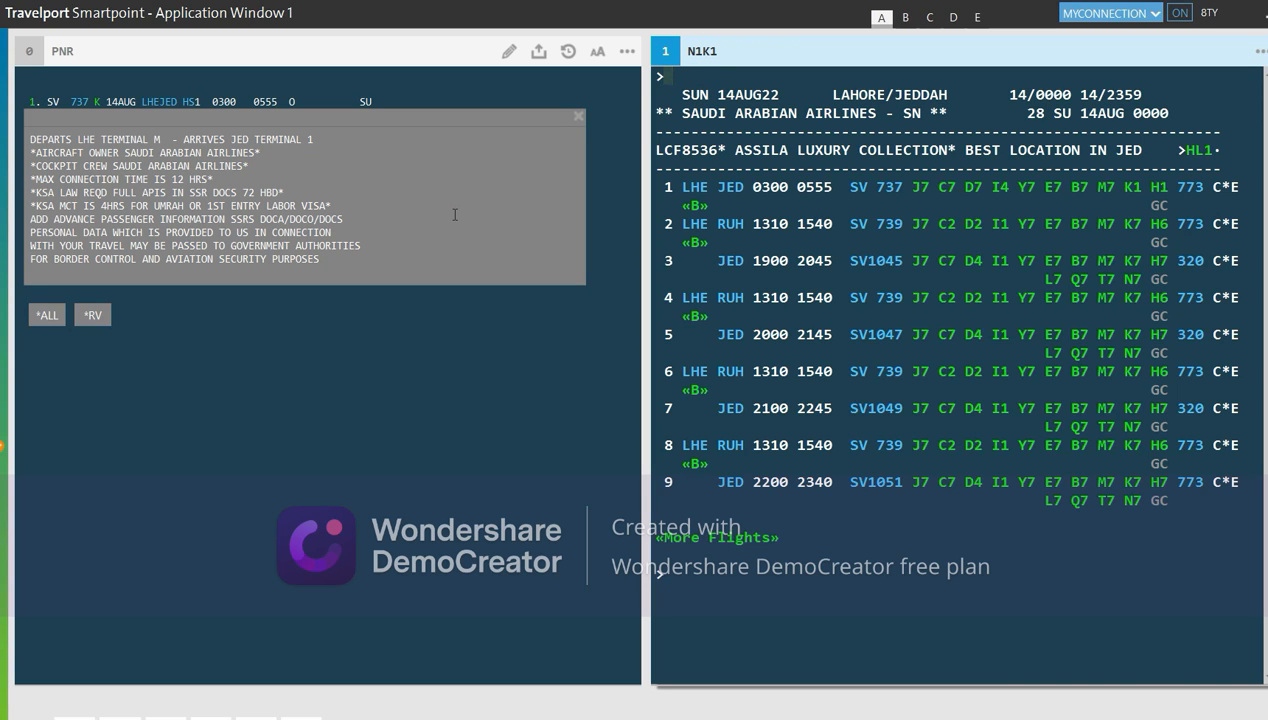
type("FQCSV")
key("Return")
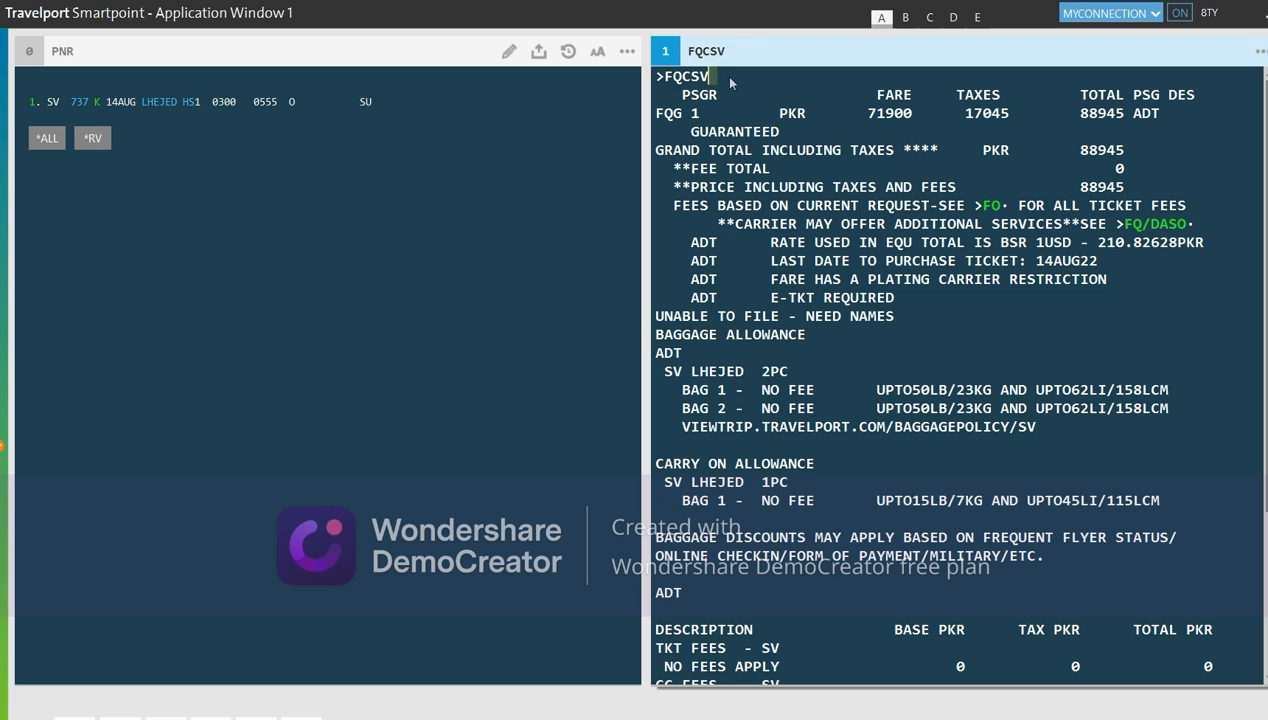
Get the FQBB lowest-fare quote (PKR 88945, no rebook) and ignore the booking
key("BackSpace")
key("BackSpace")
key("BackSpace")
type("BB")
key("Return")
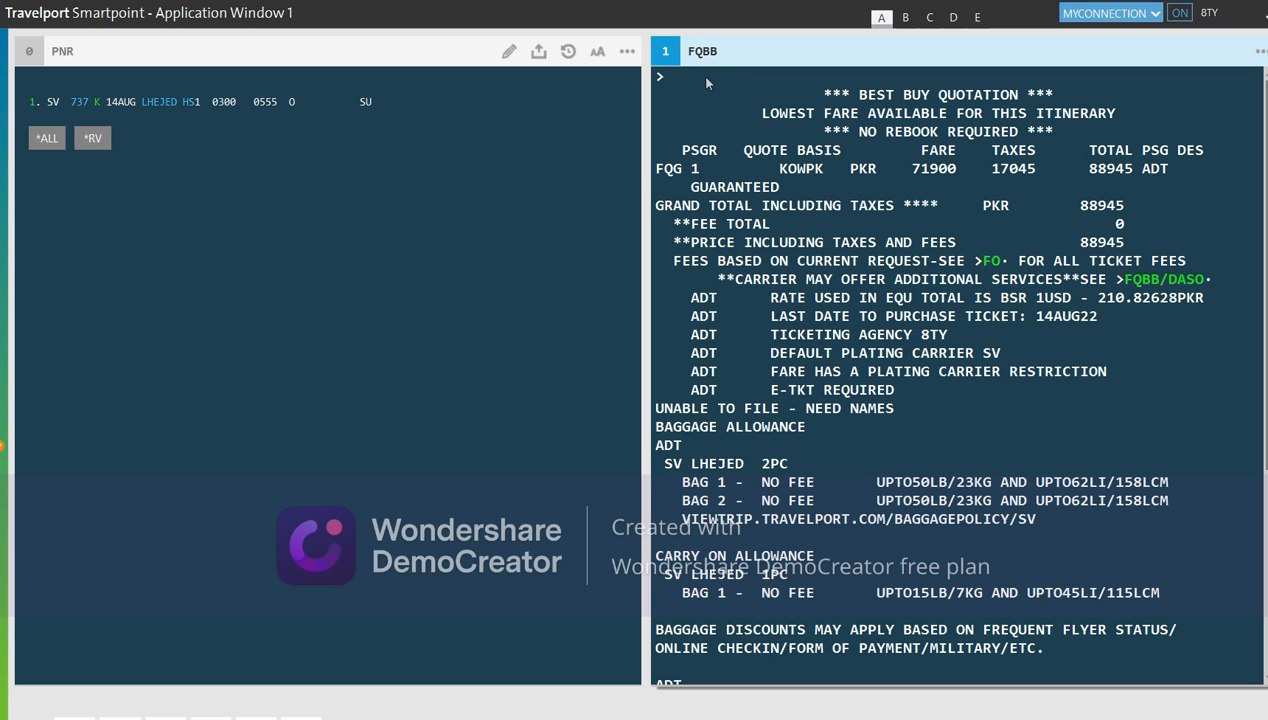
type("I")
key("Return")
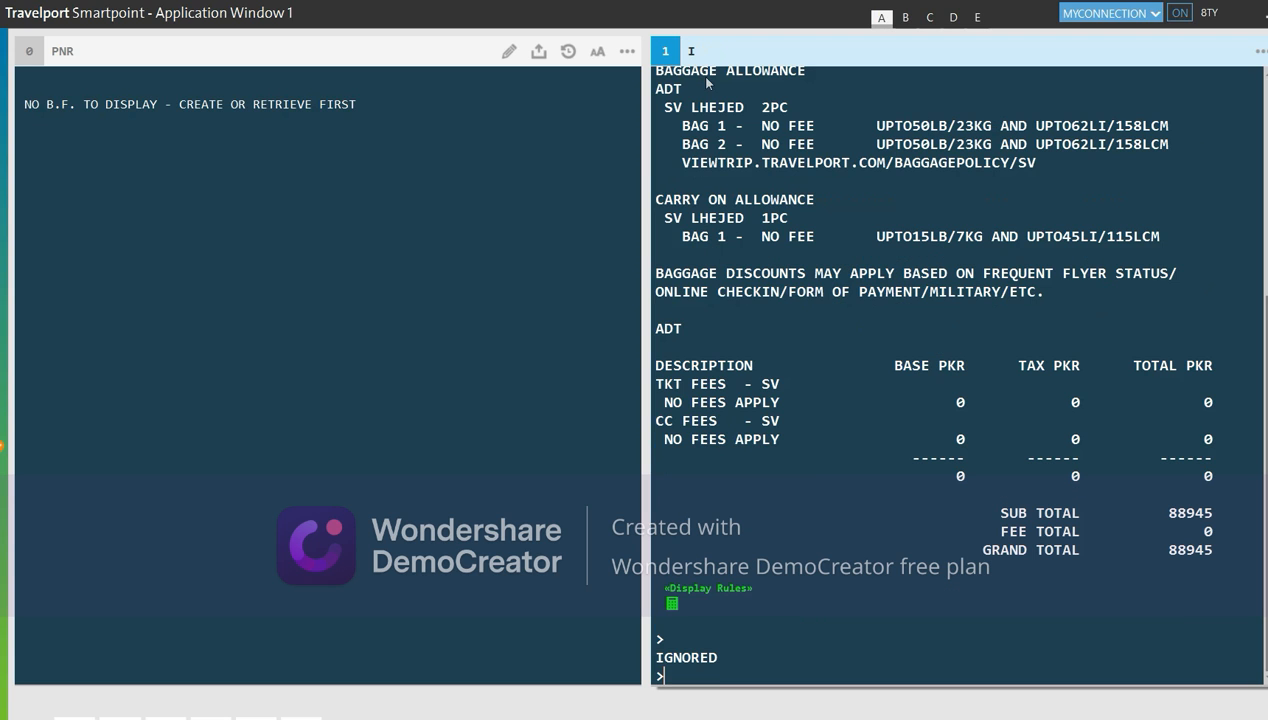
Redisplay 14AUG availability, sell one B-class seat (N1B1), and price it with FQCSV at PKR 97375
key("alt+Up")
key("alt+Up")
key("alt+Up")
key("alt+Up")
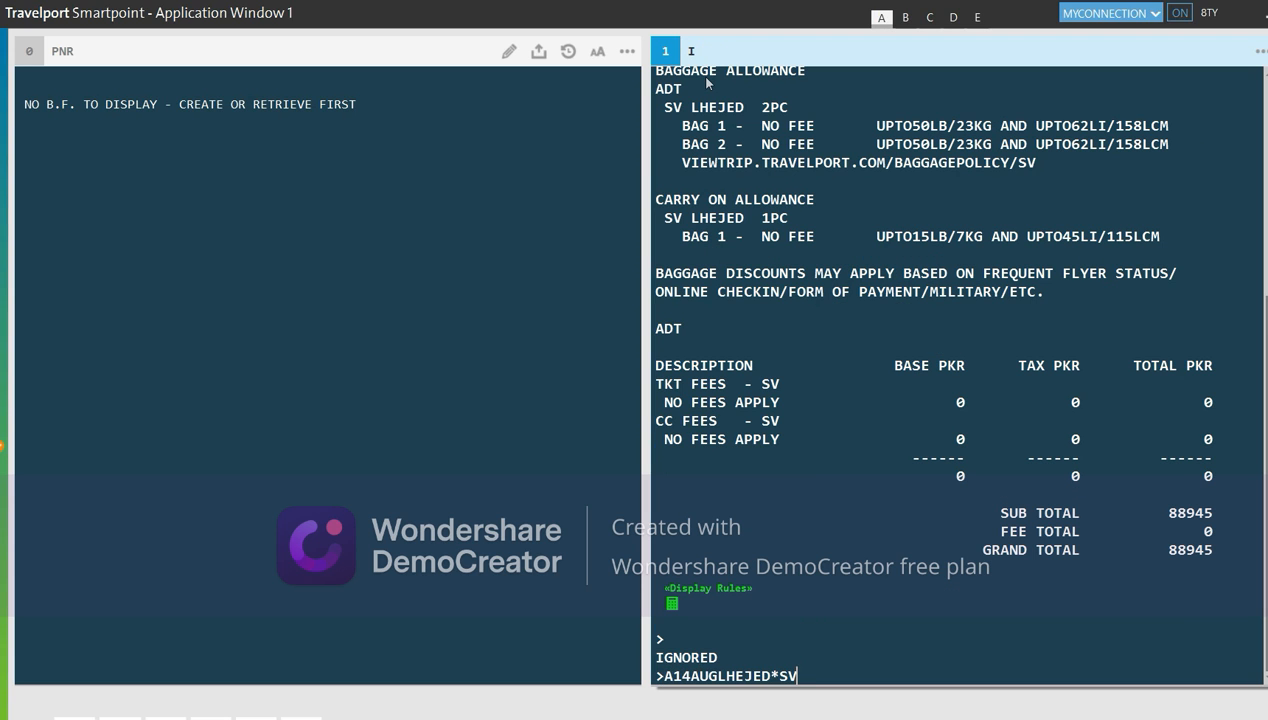
key("Return")
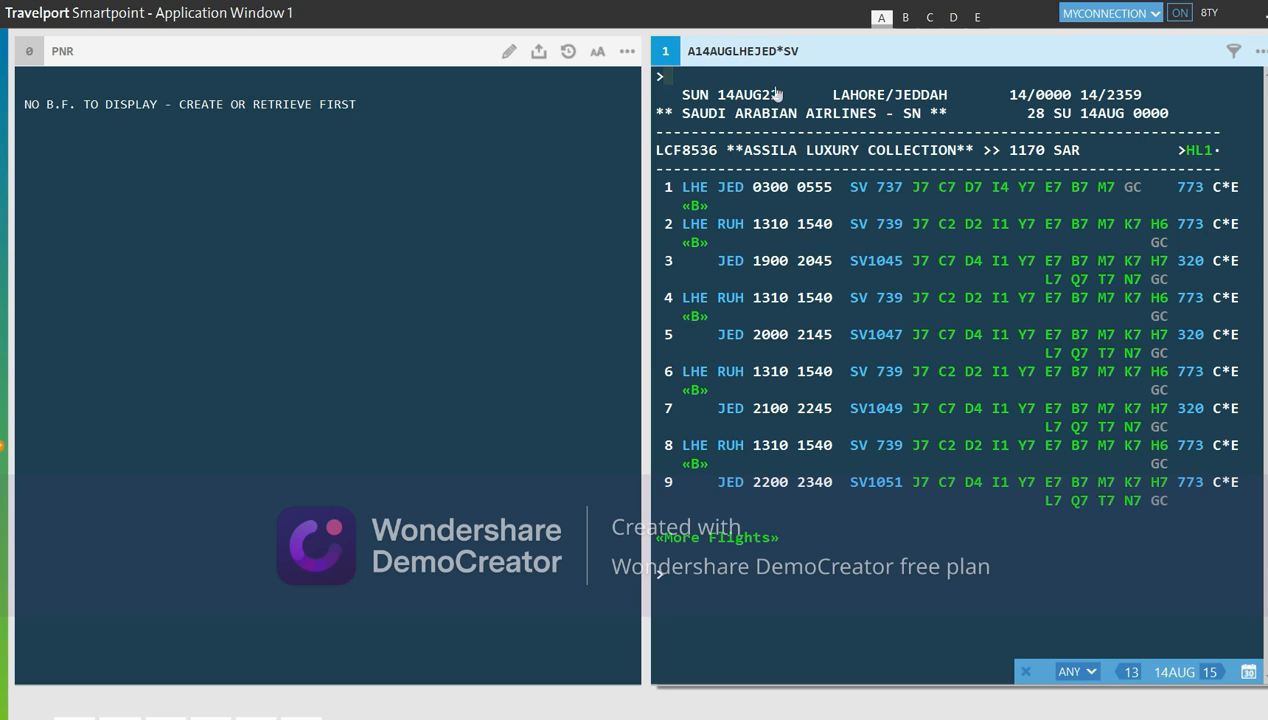
type("N1B1")
key("Return")
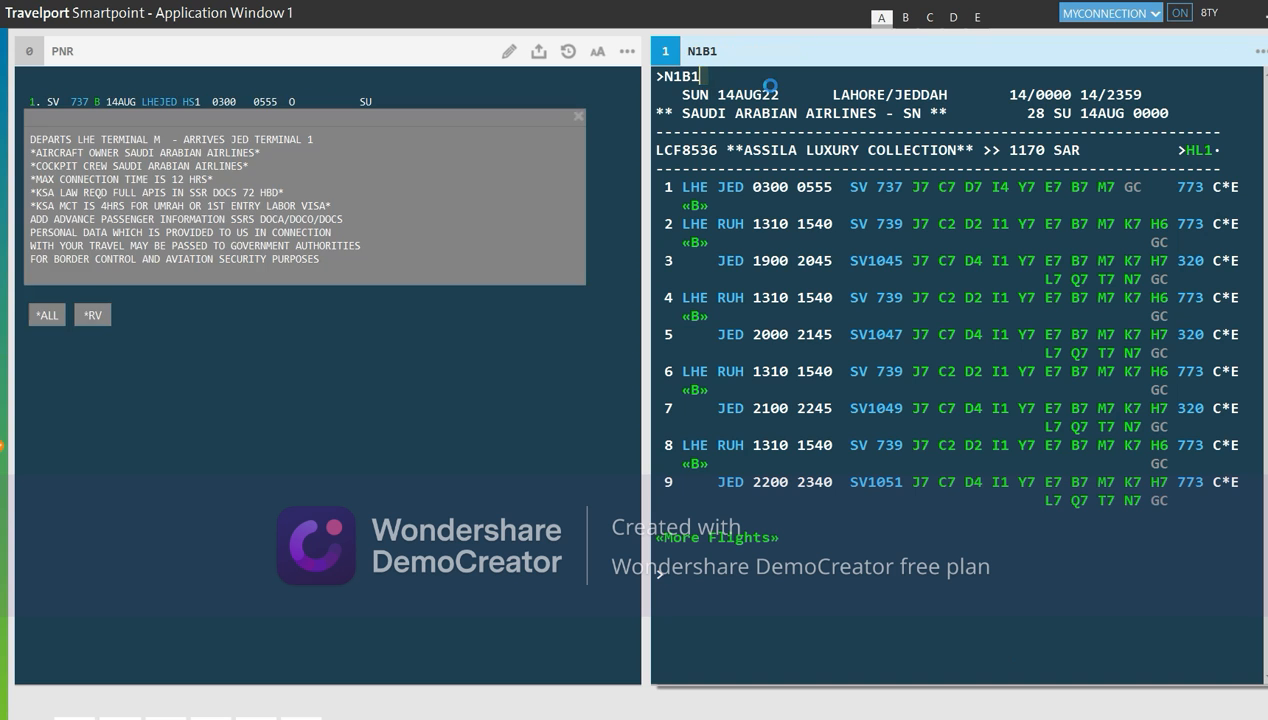
type("FQCSV")
key("Return")
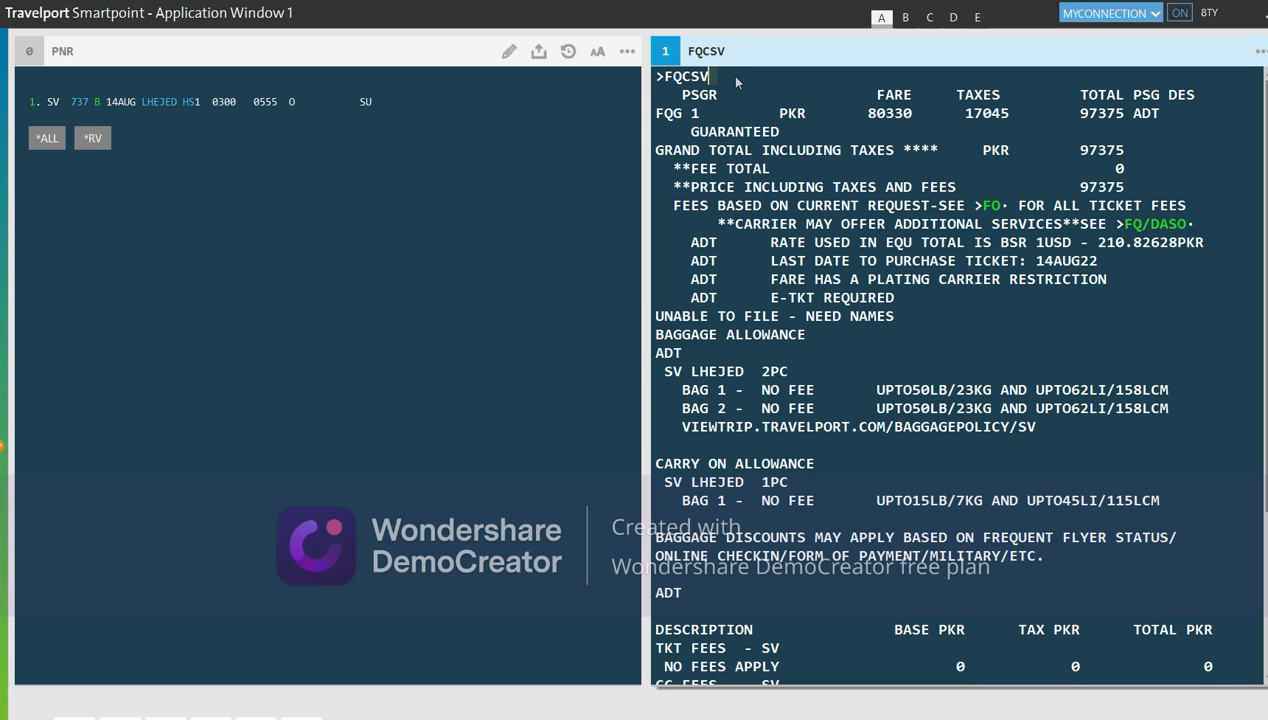
Request the FQBB best-buy quote, finding an H-class fare at PKR 86835 total
key("BackSpace")
key("BackSpace")
key("BackSpace")
type("BB")
key("Return")
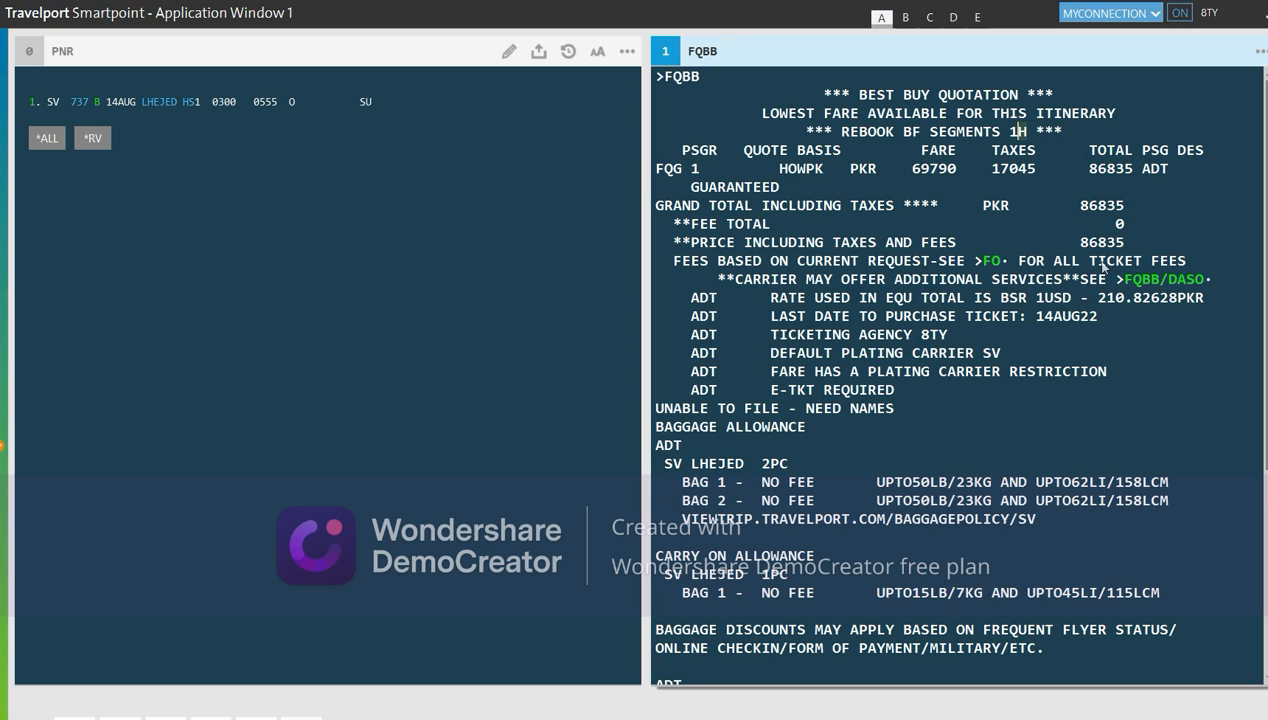
Clear the entry line and ignore the booking with I
left_click(710, 77)
key("BackSpace")
key("BackSpace")
key("BackSpace")
key("BackSpace")
type("I")
key("Return")
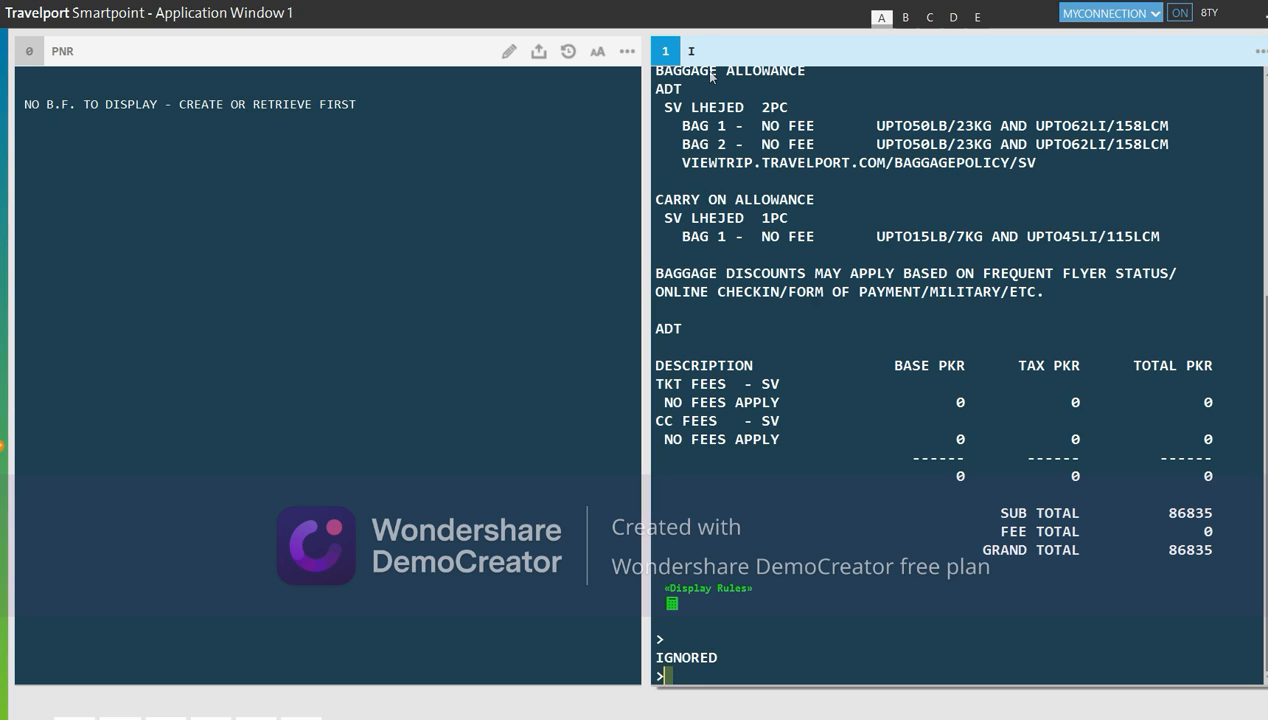
Display SV one-way Lahore–Jeddah fares for 14AUG with FD14AUGLHEJED-OW/SV
type("FD")
type("LHE")
key("BackSpace")
key("BackSpace")
key("BackSpace")
type("AUGLHEJED")
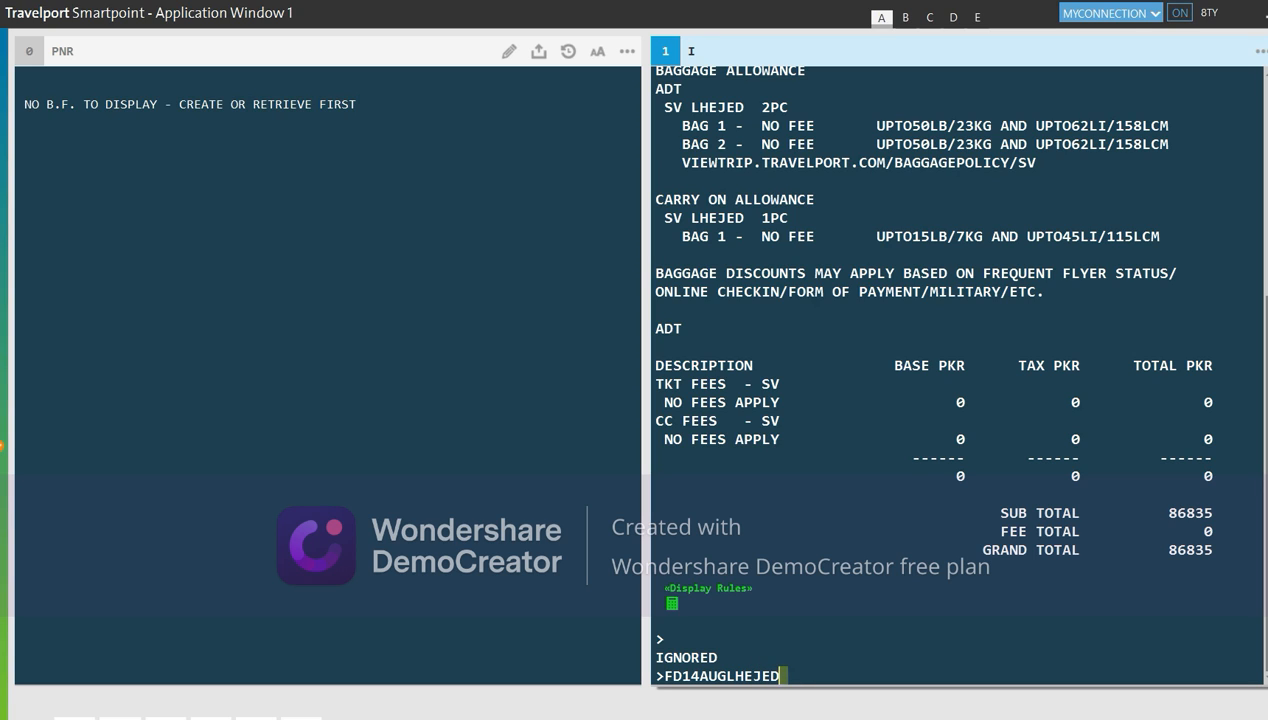
type("-OW/SV")
key("Return")
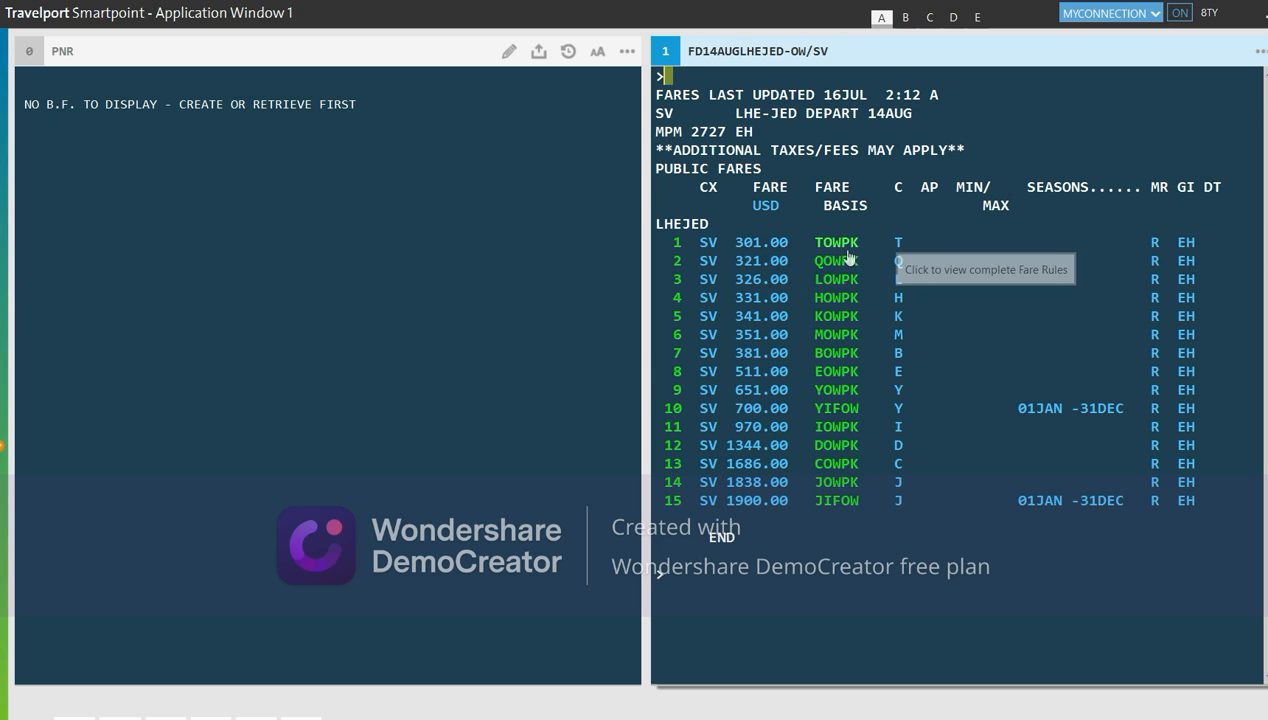
Check penalty rules for the 301.00 TOWPK fare, then recall the FD entry and delete its day
left_click(749, 249)
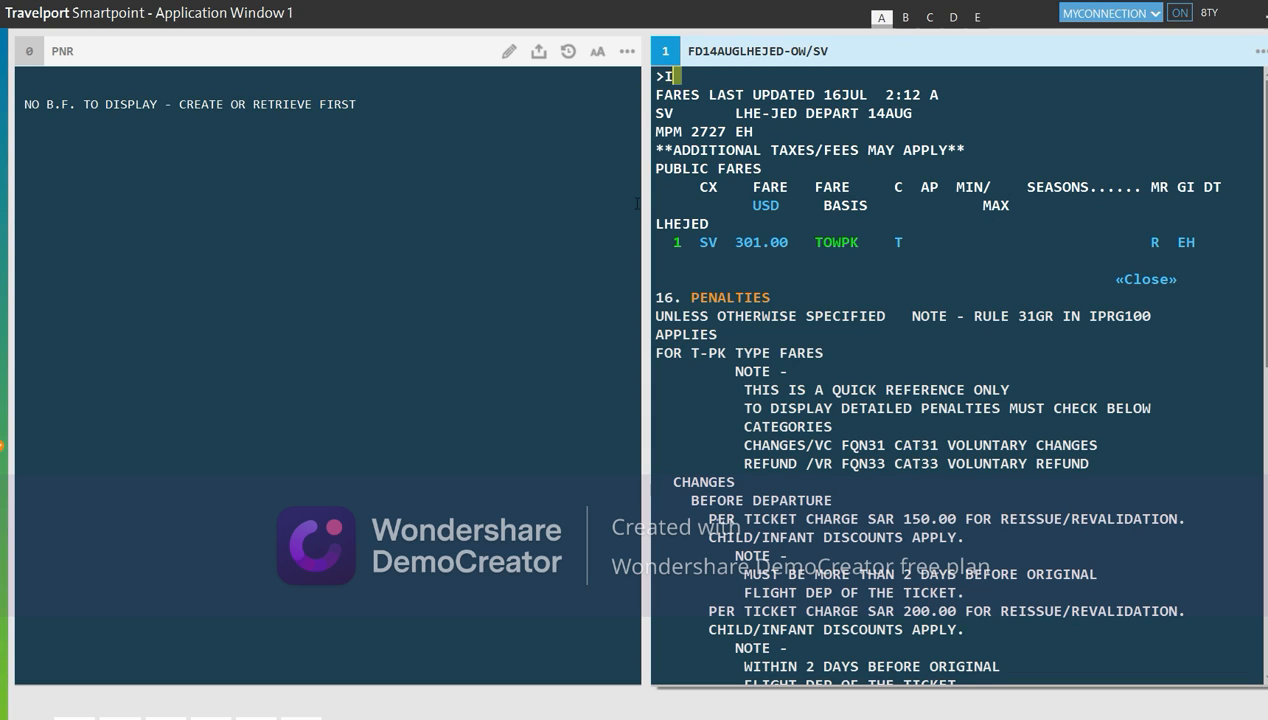
key("Return")
key("alt+Up")
key("alt+Up")
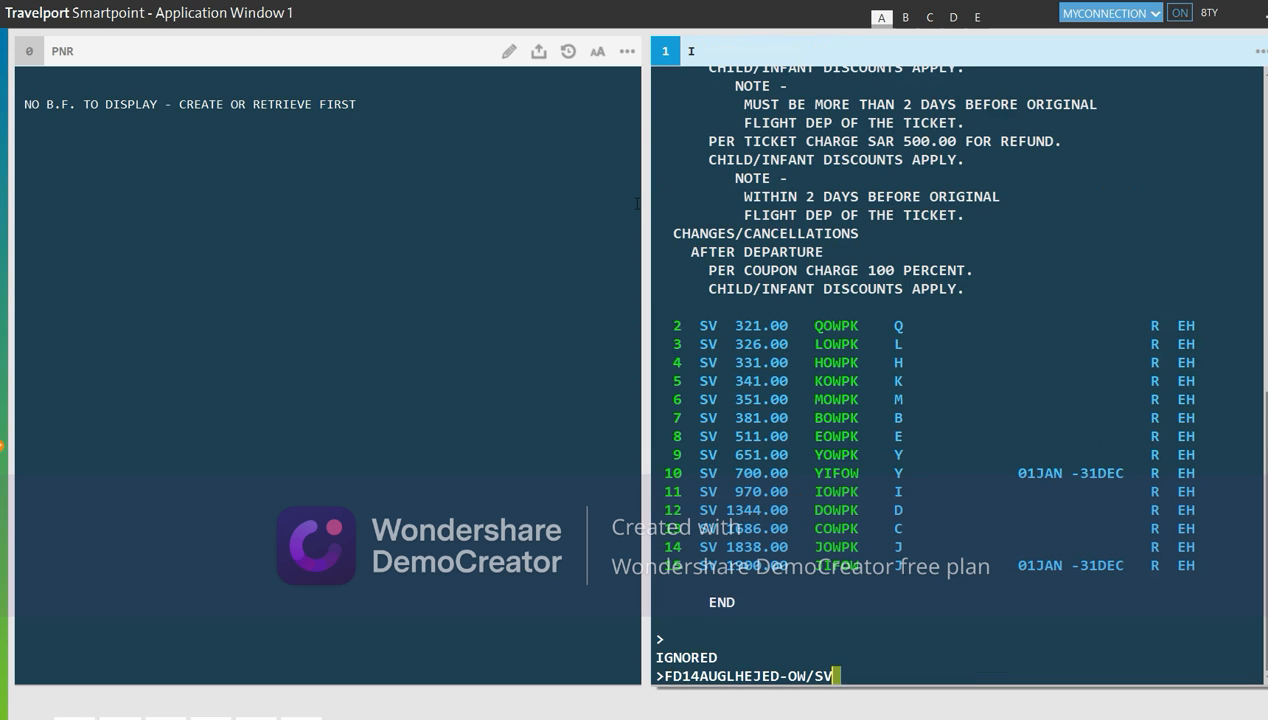
key("Left")
key("Left")
key("Left")
key("Left")
key("Left")
key("Left")
key("Left")
key("Left")
key("Left")
key("Left")
key("Left")
key("Left")
key("Left")
key("Left")
key("Left")
key("Left")
key("Left")
key("Delete")
key("Delete")
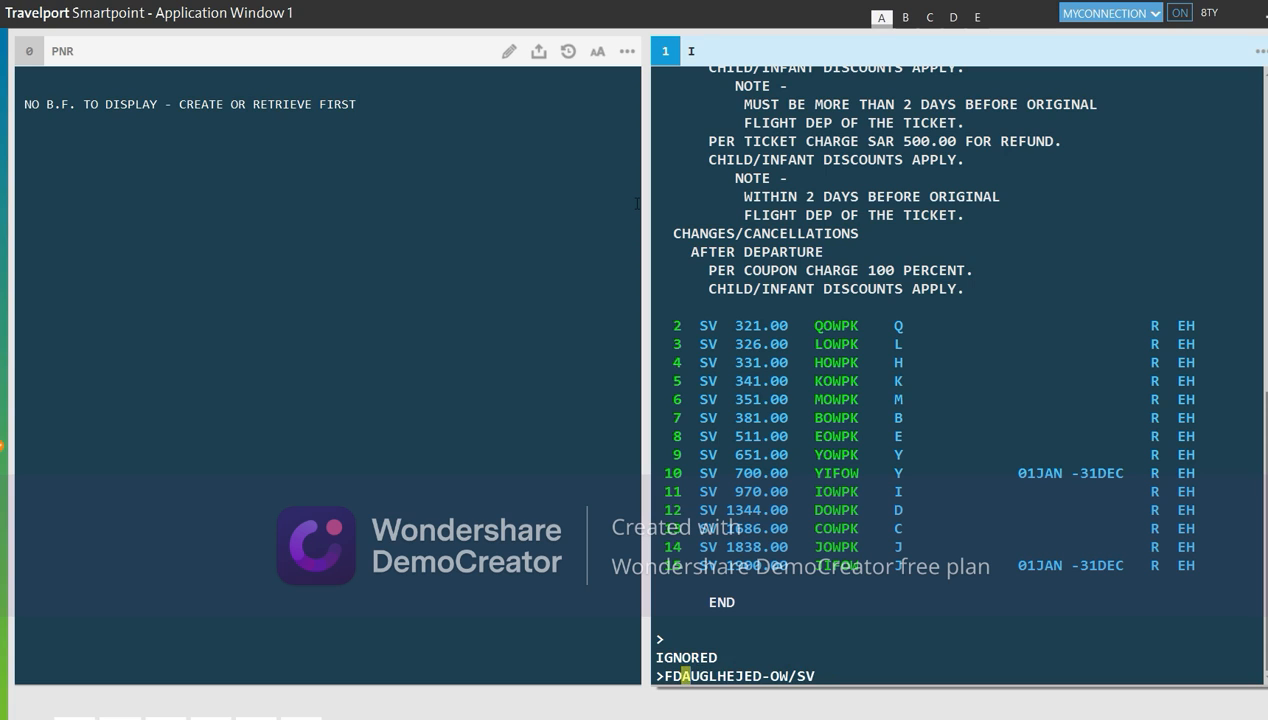
Edit the entry to FDLHEJED-RT/SV for Saudia round-trip Lahore–Jeddah fares, then ignore the display
key("Delete")
key("Delete")
key("Delete")
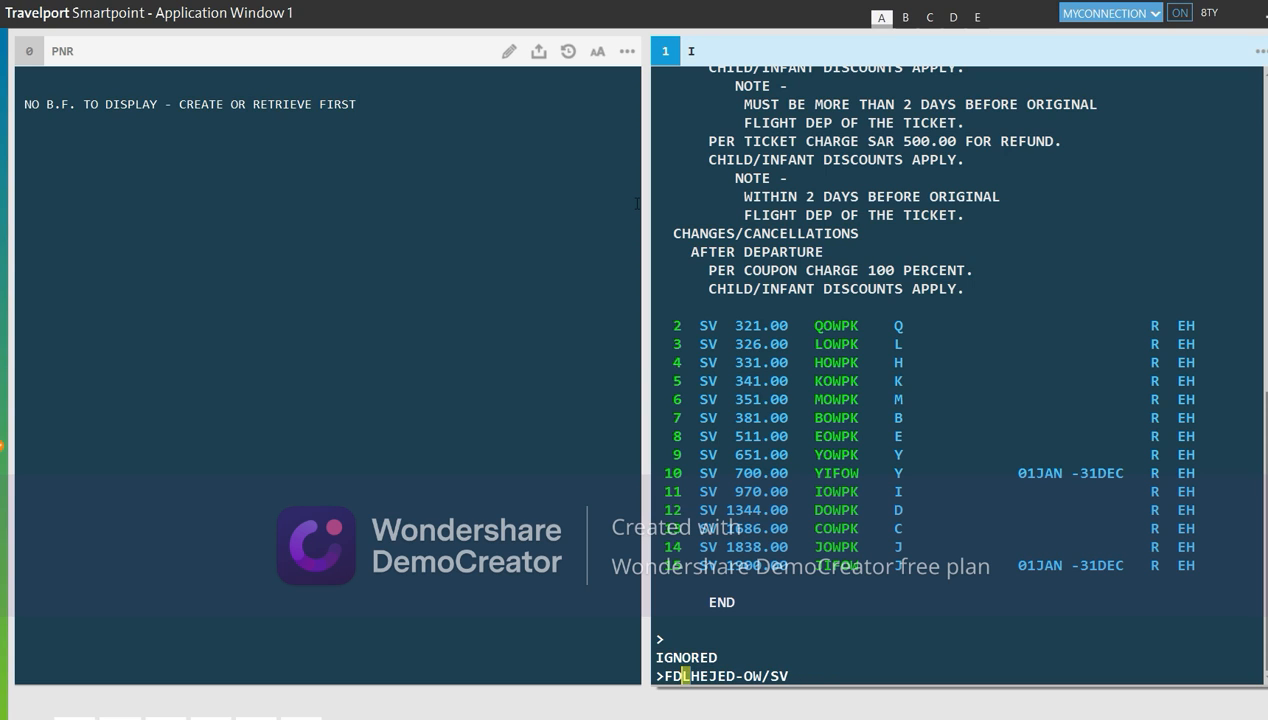
key("Right")
key("Right")
key("Right")
key("Right")
key("Right")
key("Right")
key("Right")
type("RT")
key("End")
key("Return")
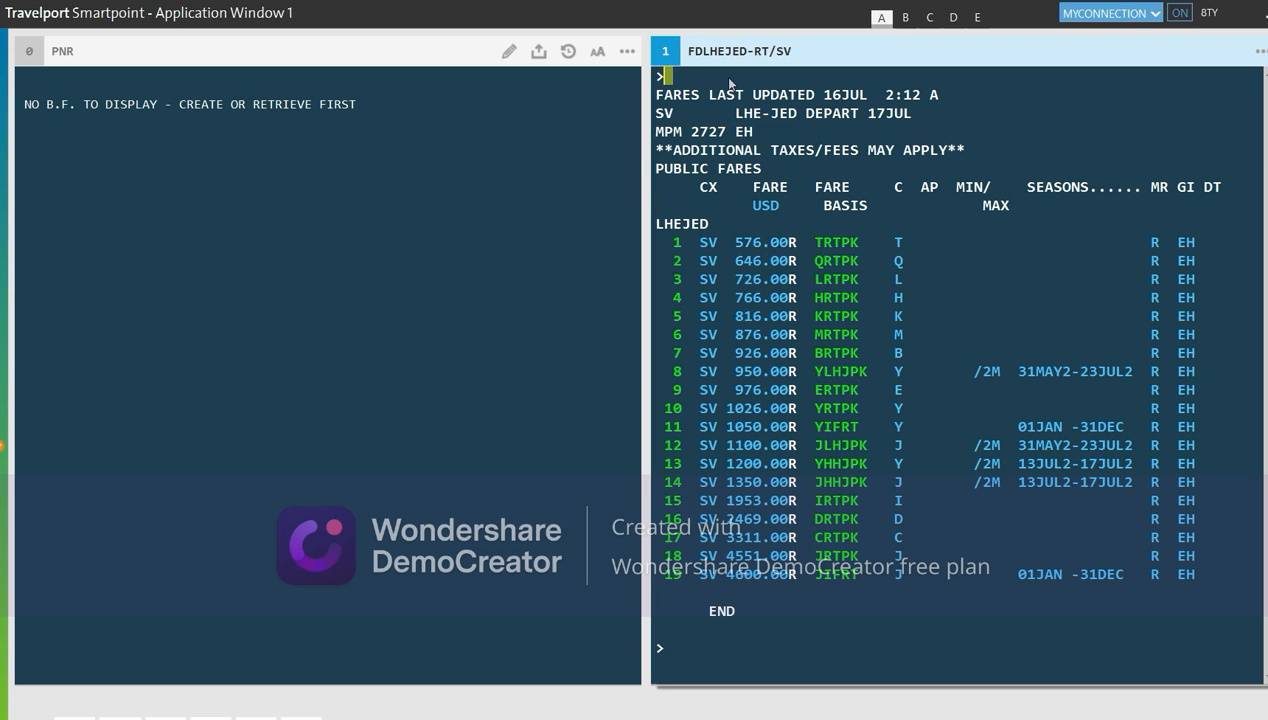
key("Return")
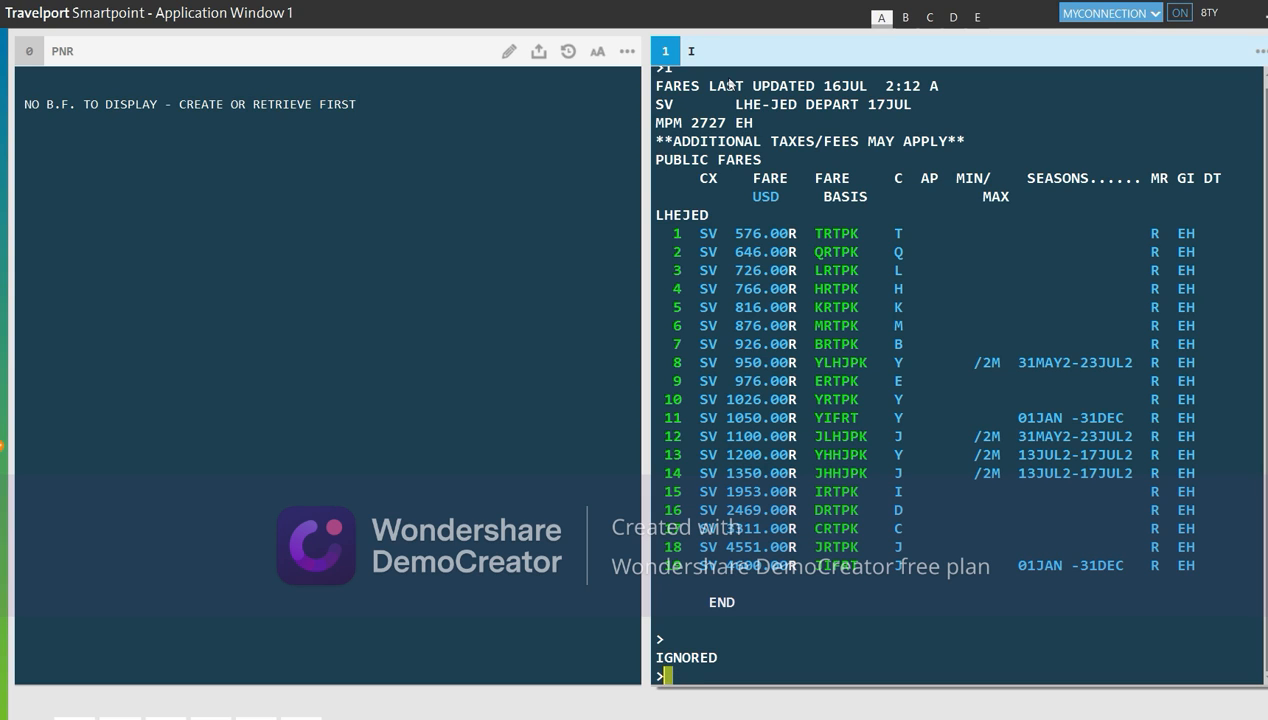
Fare-shop Lahore–Bangkok for 14AUG and decode QR in pricing option 2 as Qatar Airways
type("FSLH")
type("E")
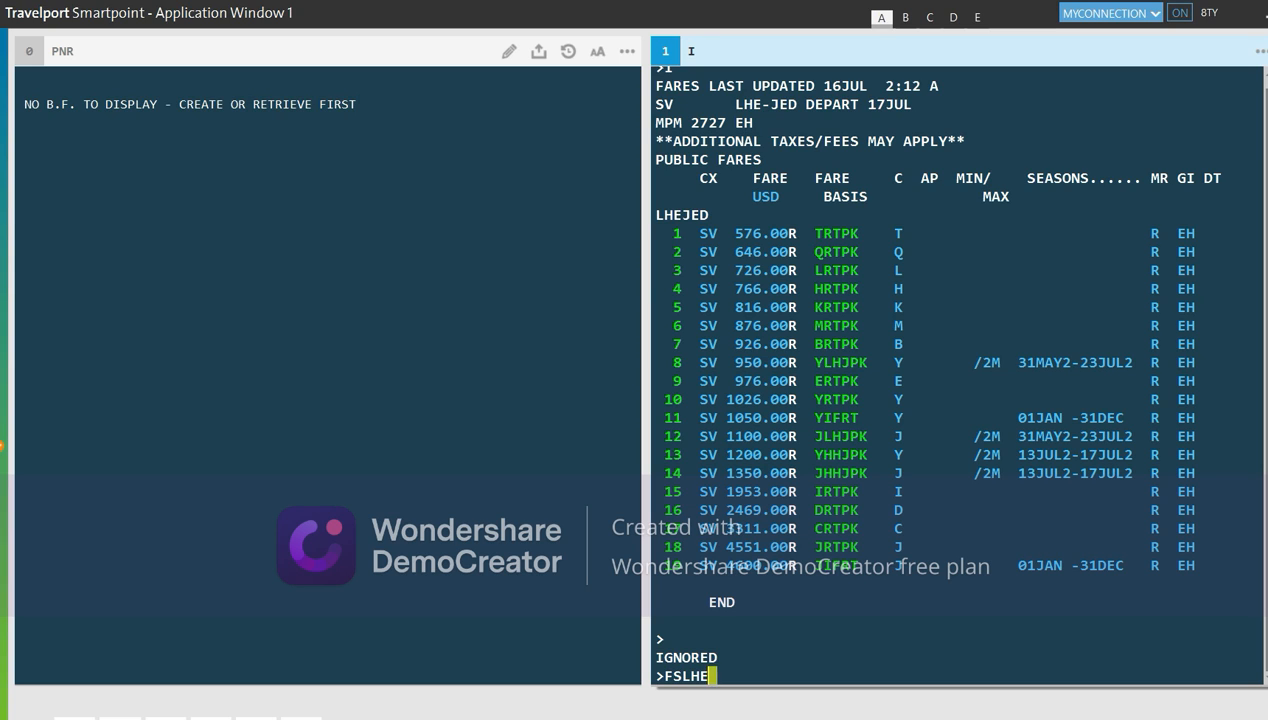
type("14AUGBKK")
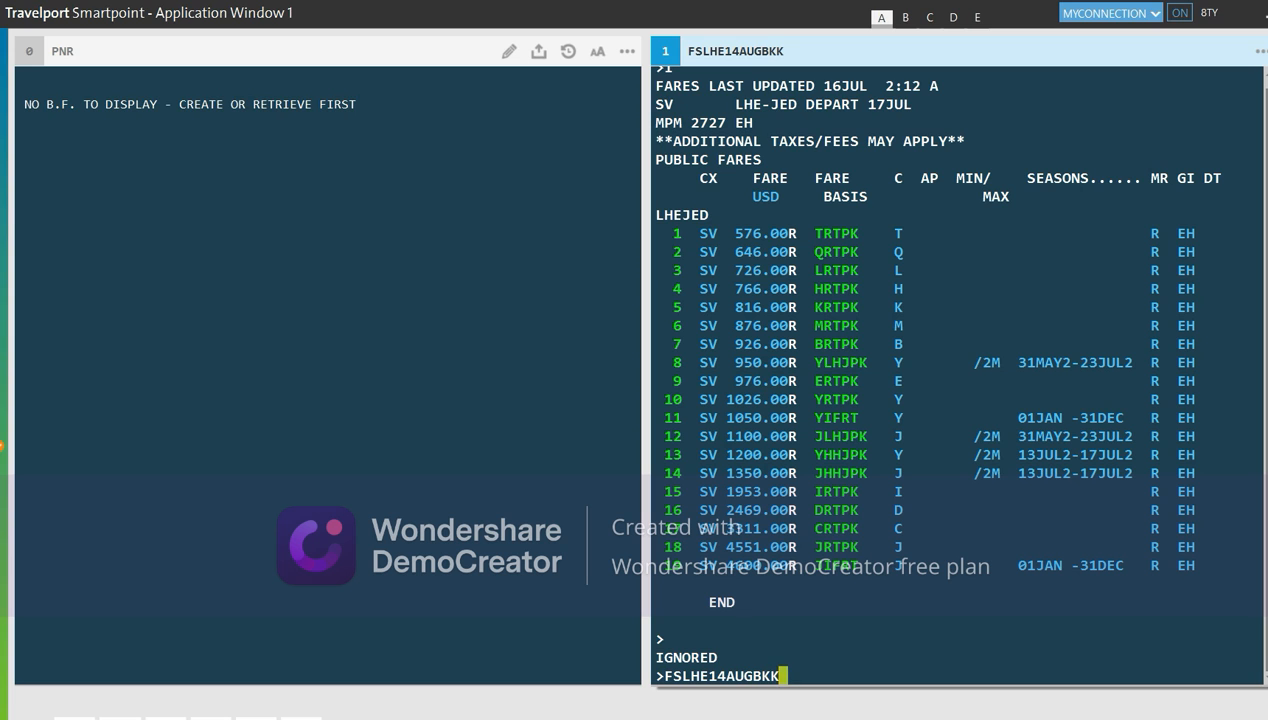
key("Return")
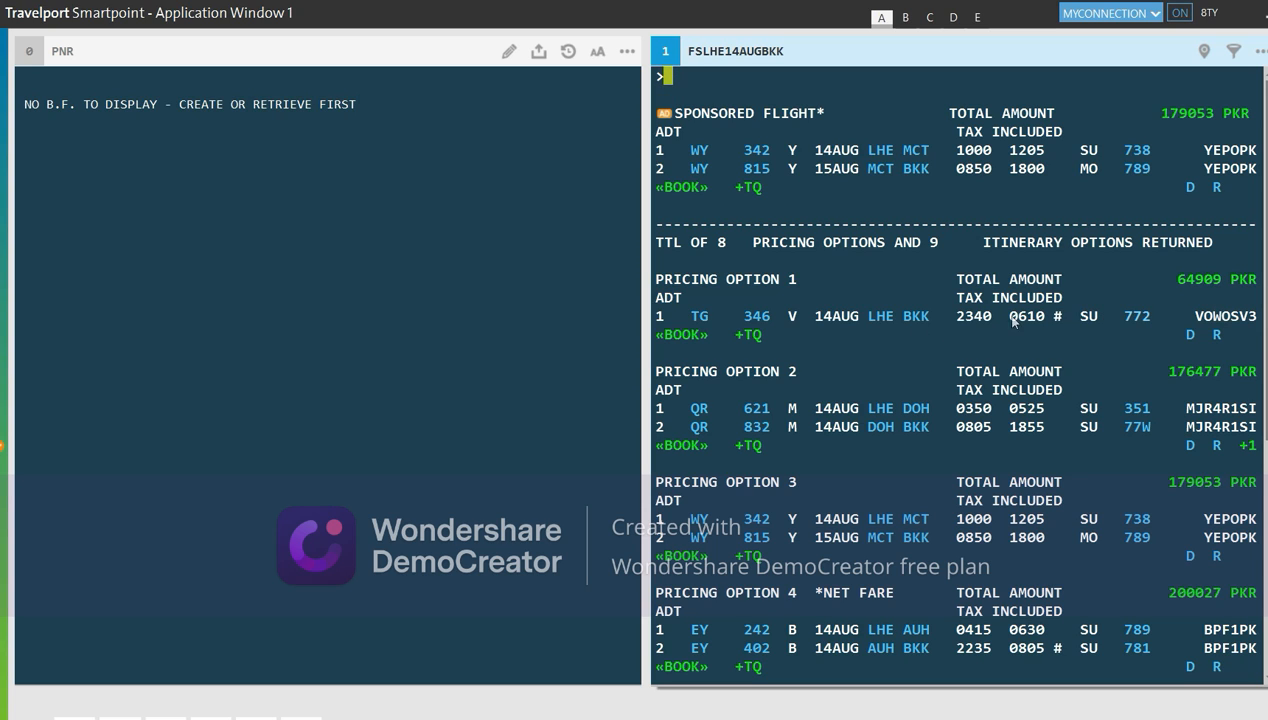
mouse_move(699, 325)
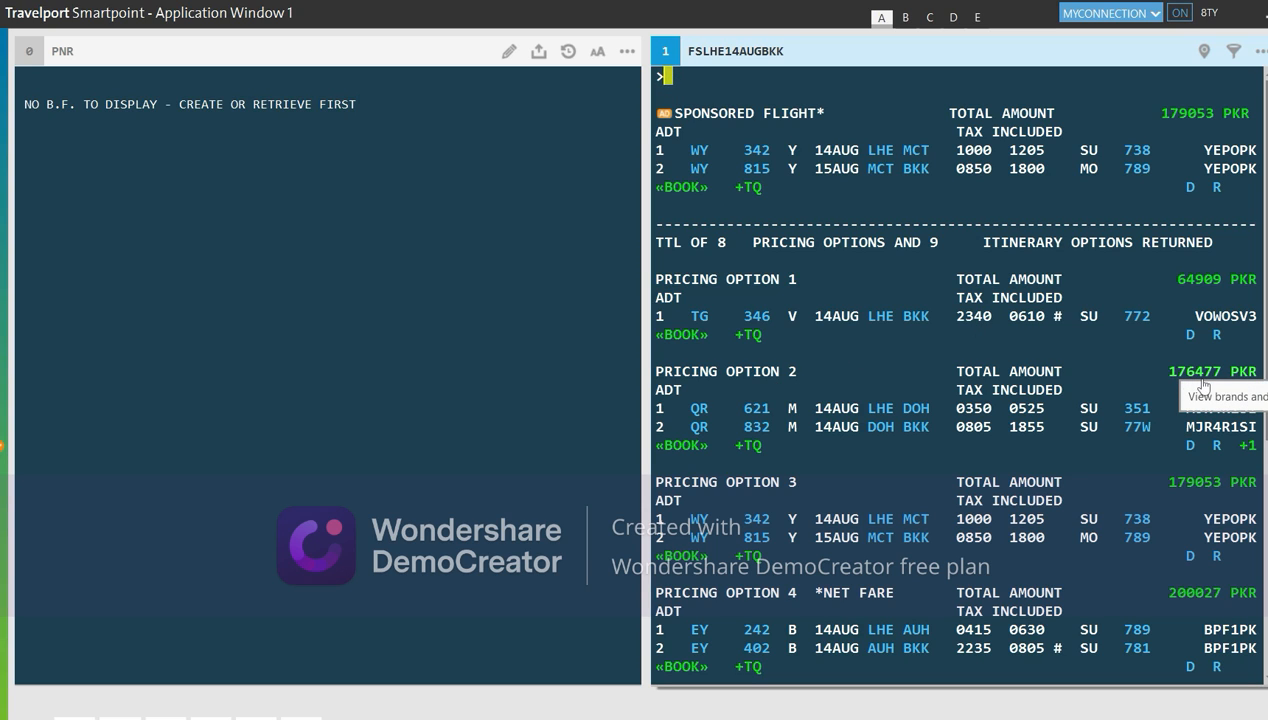
left_click(699, 430)
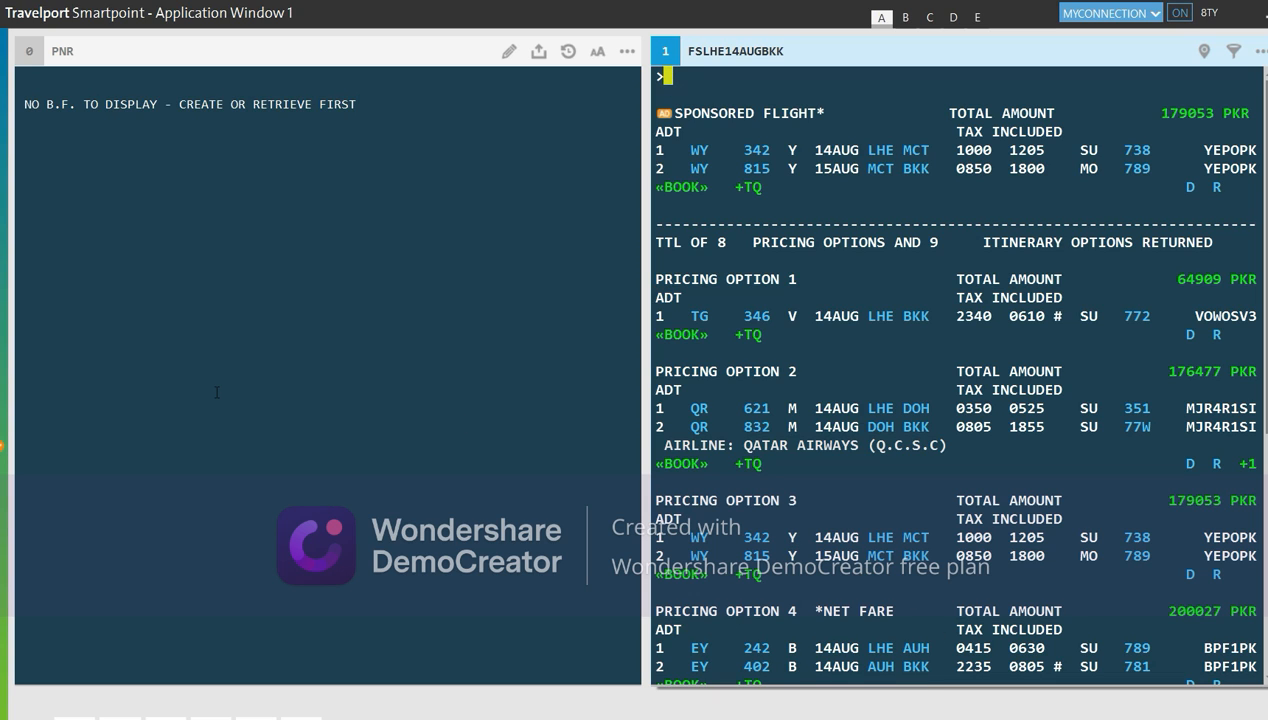
Rerun the search as FSLHE15AUGBKK and scroll through the eleven pricing options
key("alt+Up")
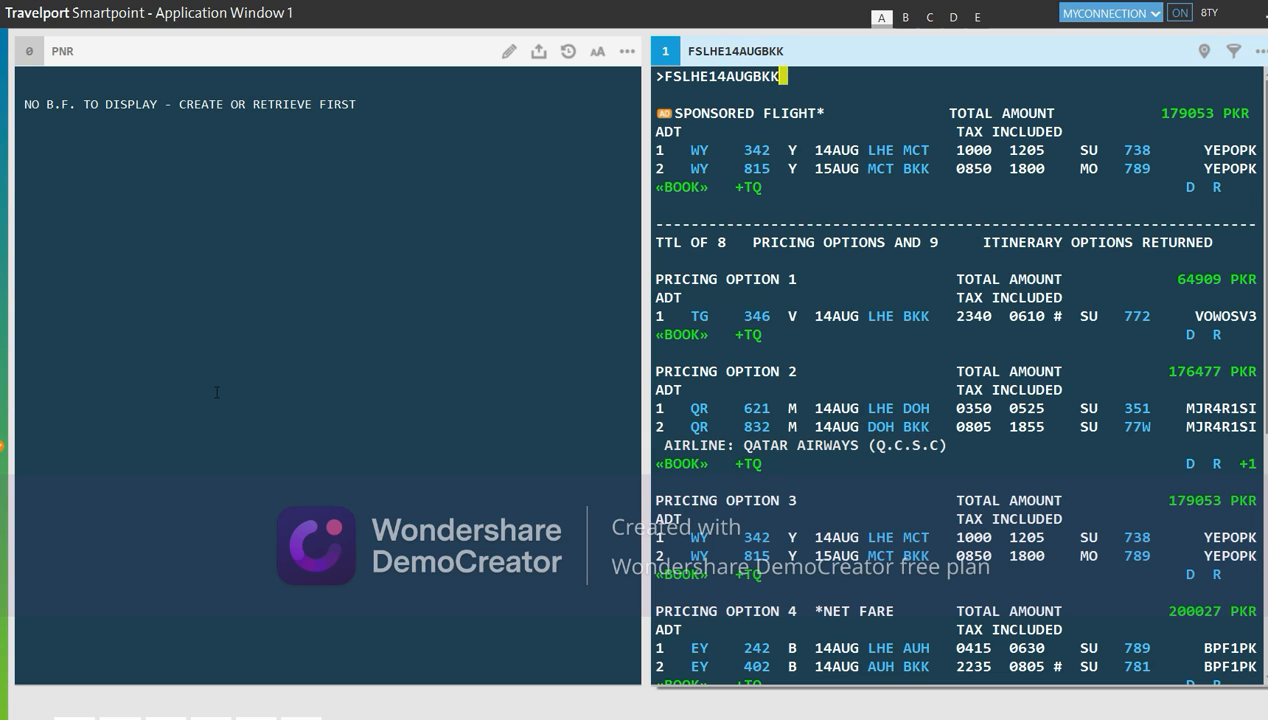
key("Left")
key("Left")
key("Left")
key("Left")
key("Left")
key("Left")
key("Left")
type("5")
key("Right")
key("Right")
key("Right")
key("Right")
key("Right")
key("Right")
key("Return")
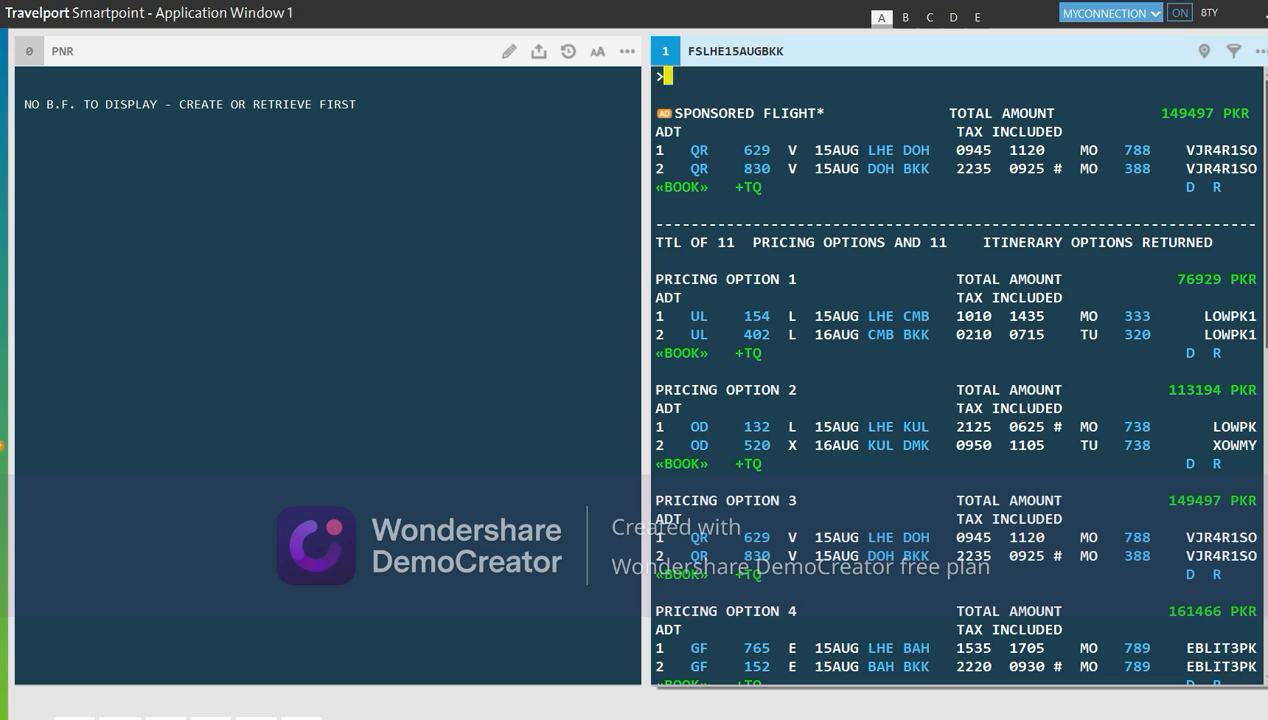
scroll(955, 375, "down", 1)
scroll(955, 375, "down", 5)
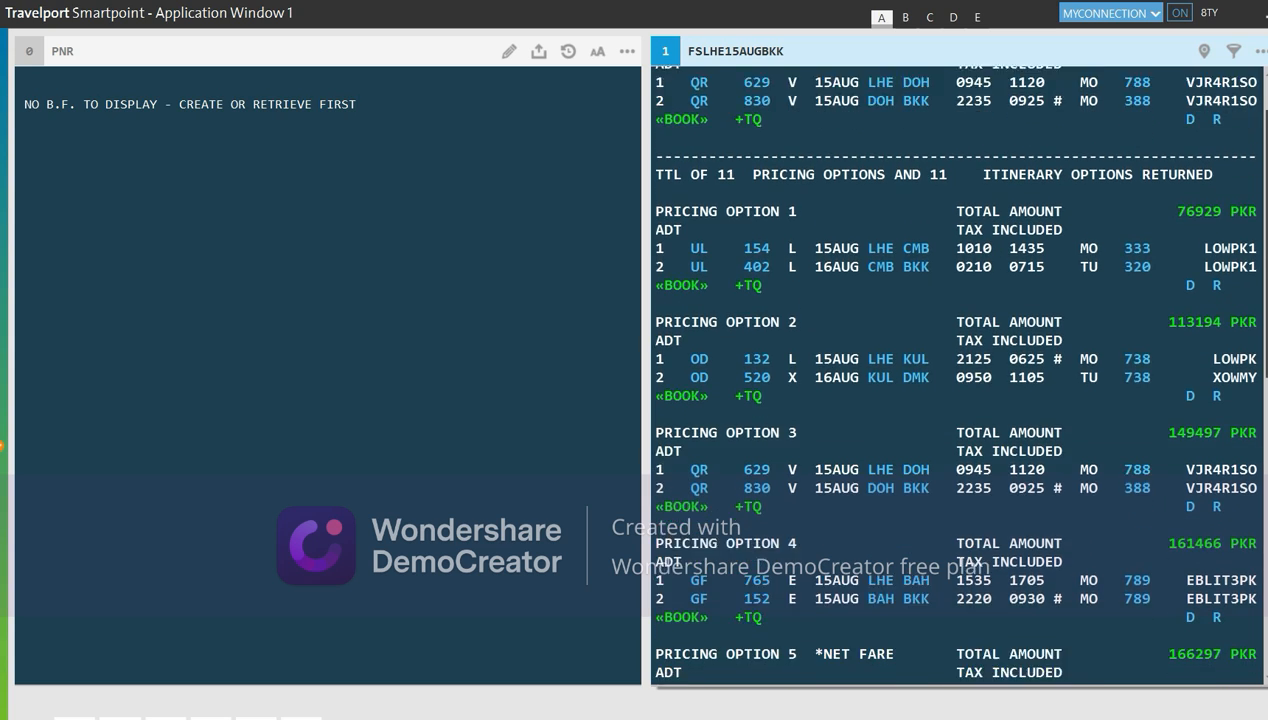
scroll(955, 375, "down", 4)
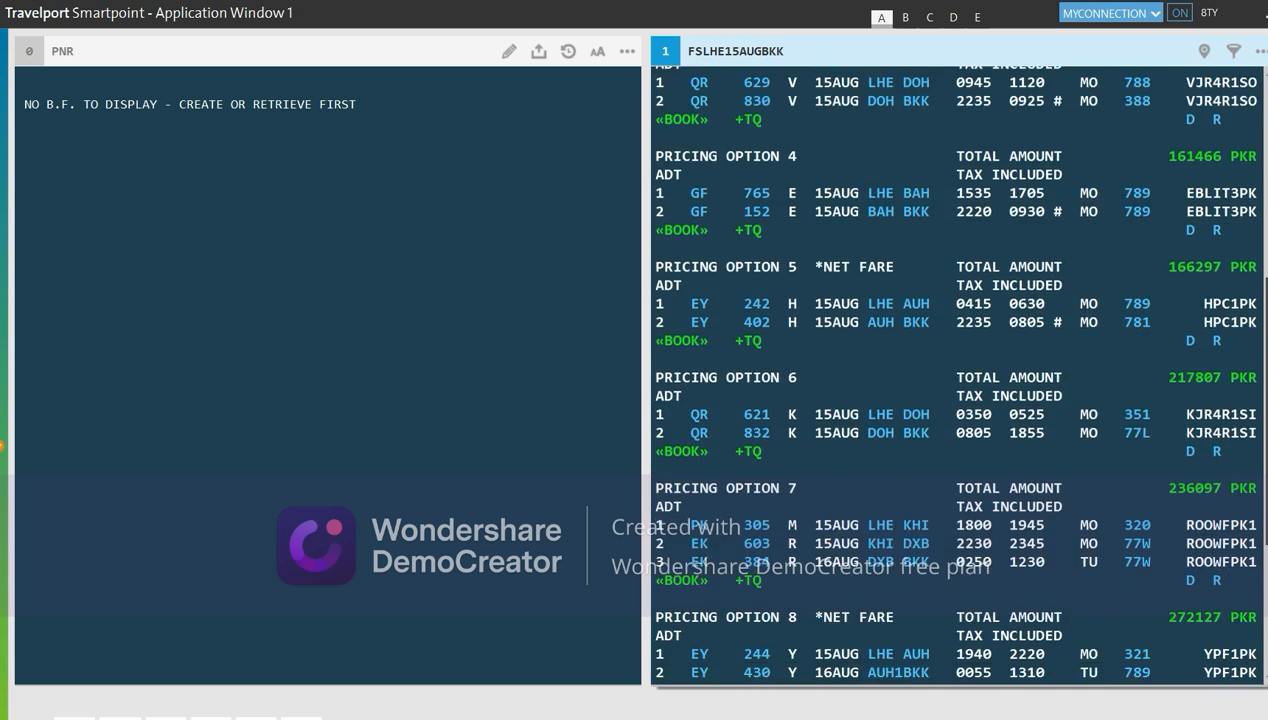
scroll(955, 375, "up", 7)
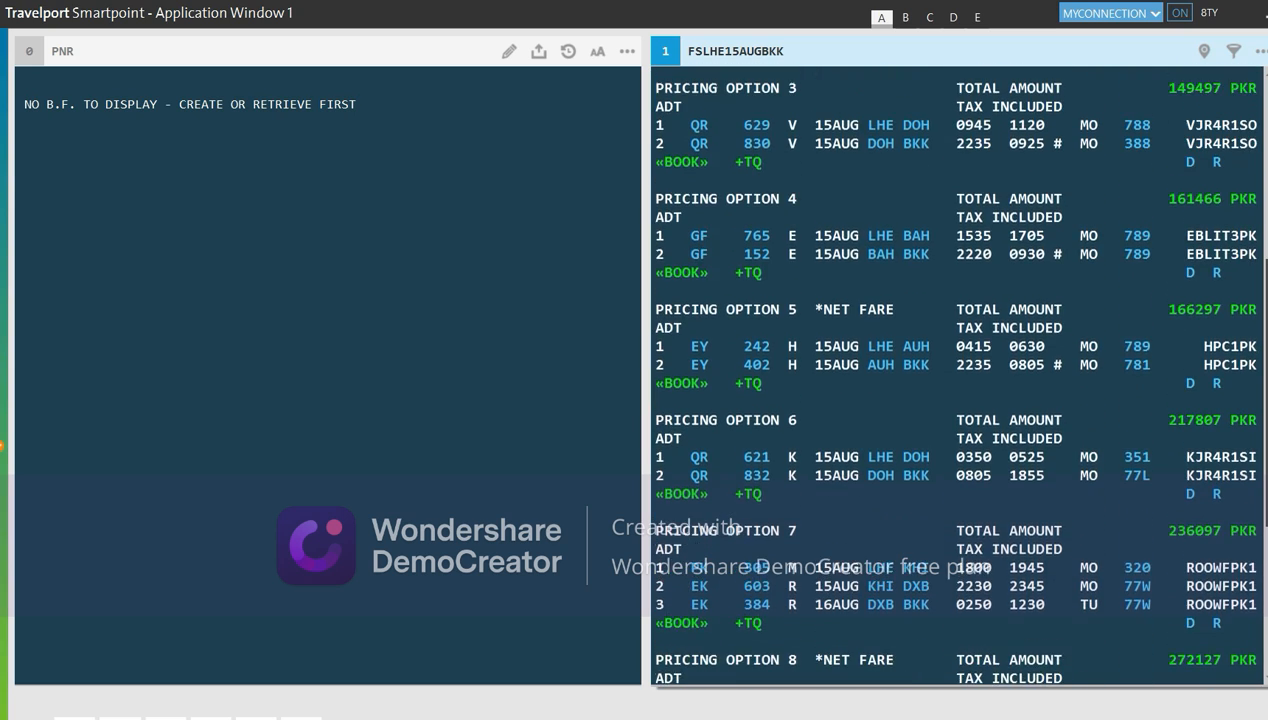
scroll(726, 78, "up", 3)
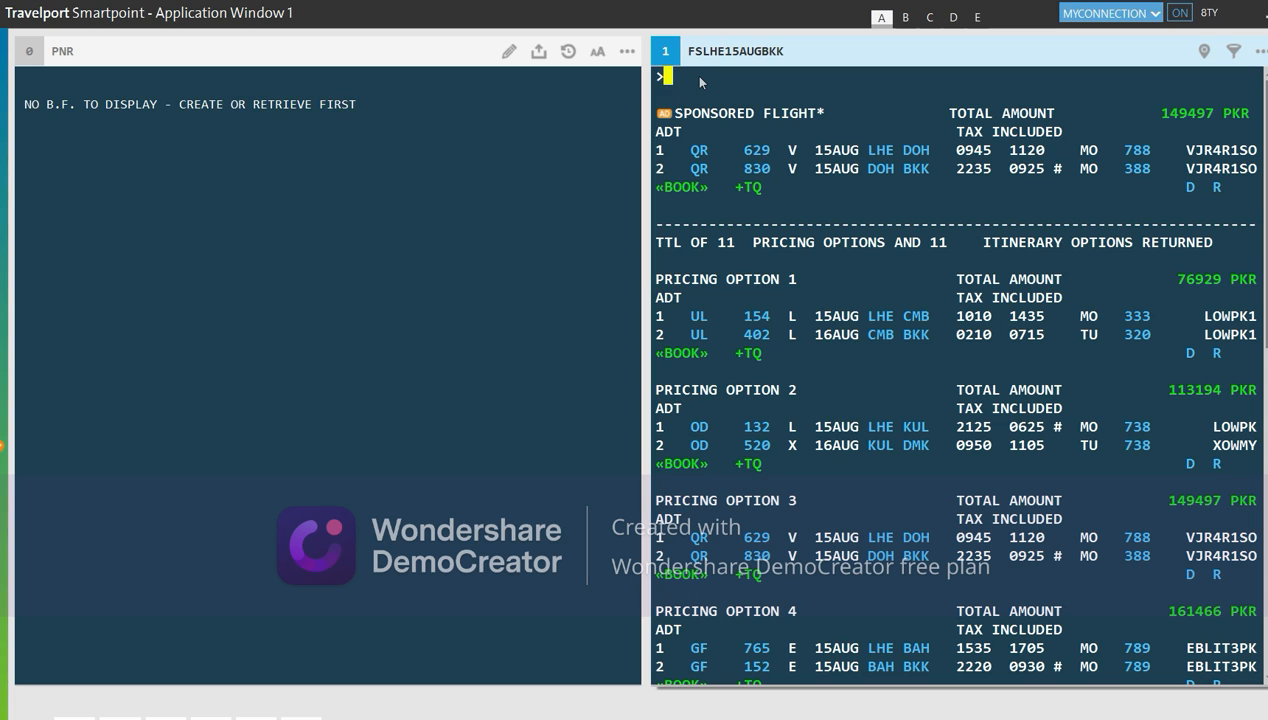
Append 22AUGLHE to FSLHE15AUGBKK for a 15AUG–22AUG round-trip search, then recall it
key("Up")
type("22")
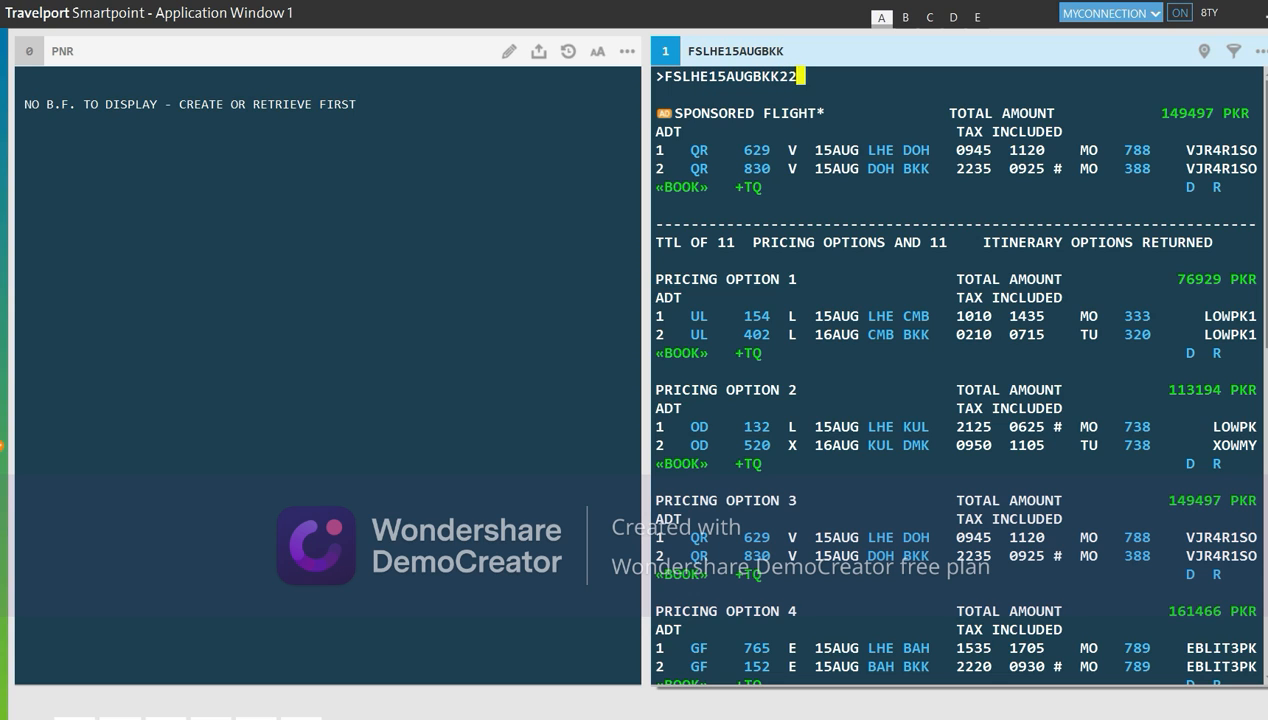
type("AUGLHE")
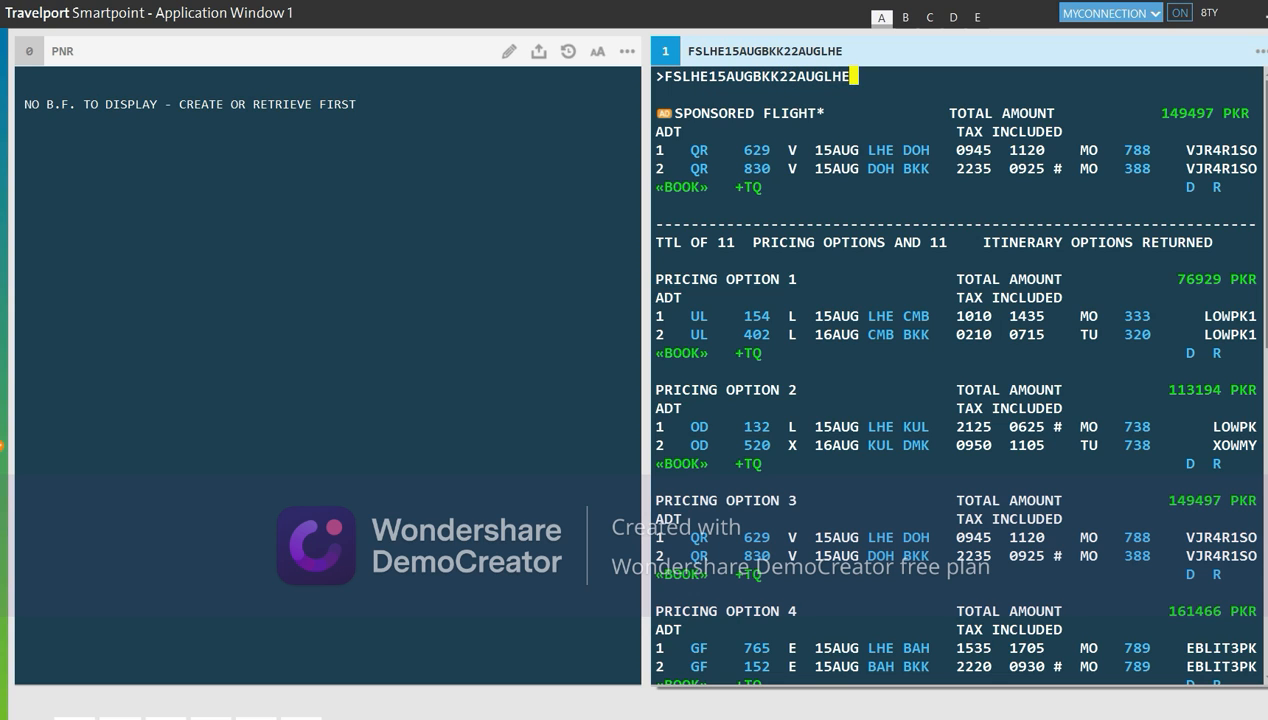
key("Return")
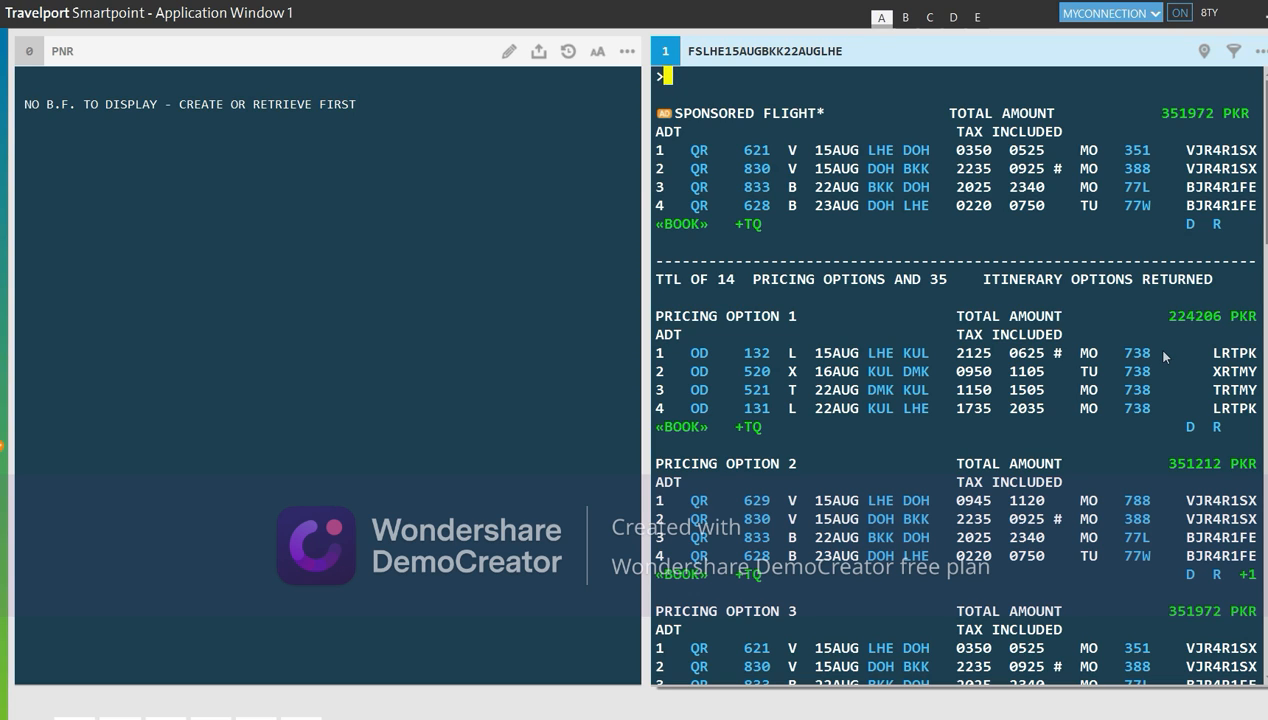
key("alt+Up")
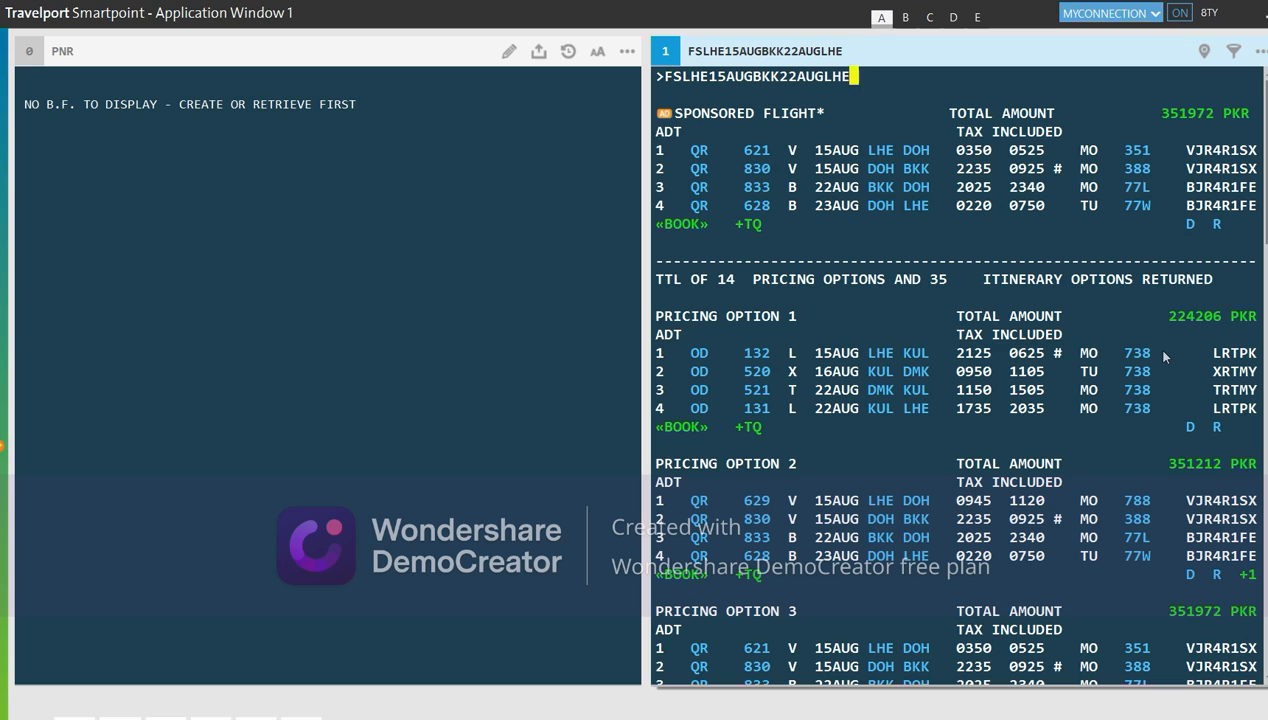
Change the return city from LHE to ISB and search, then recall the entry
key("Left")
key("Left")
key("Left")
type("ISB")
key("Return")
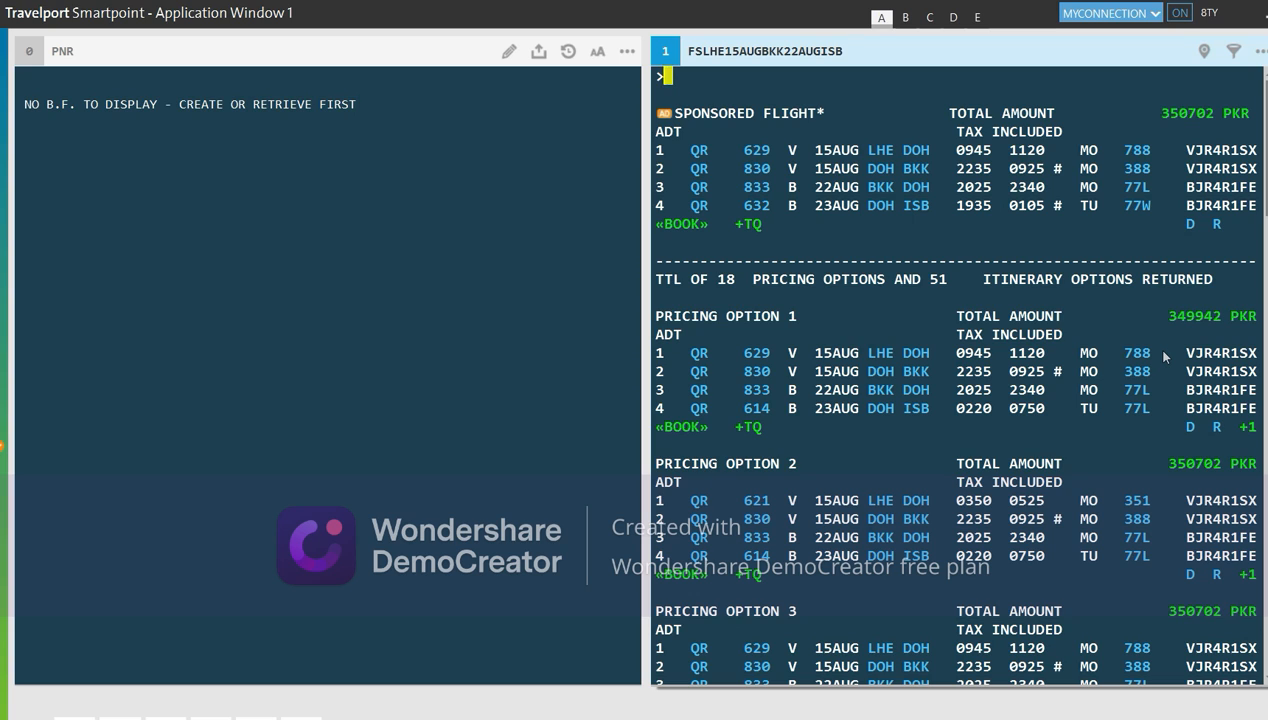
key("Up")
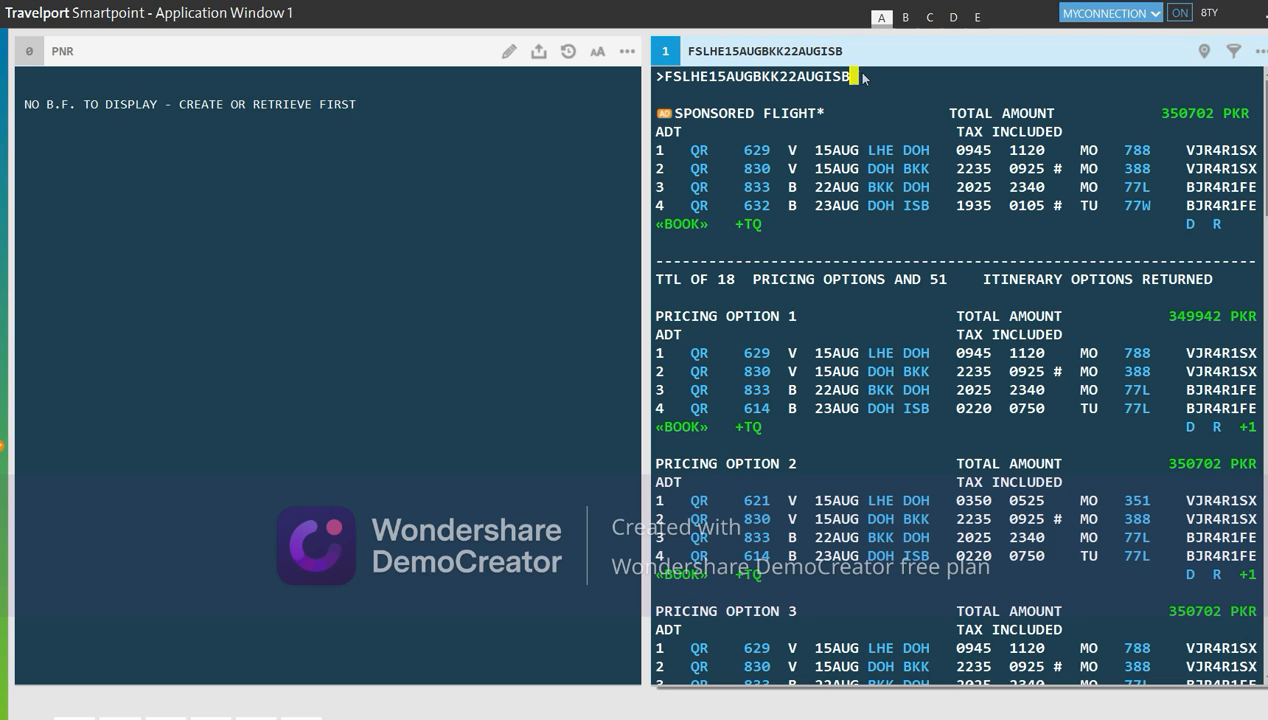
Replace the return with --KUL22AUGLHE, searching FSLHE15AUGBKK--KUL22AUGLHE open-jaw fares
key("BackSpace")
key("BackSpace")
key("BackSpace")
key("BackSpace")
key("BackSpace")
key("BackSpace")
key("BackSpace")
type("--KUL")
type("22AUGLHE")
key("Return")
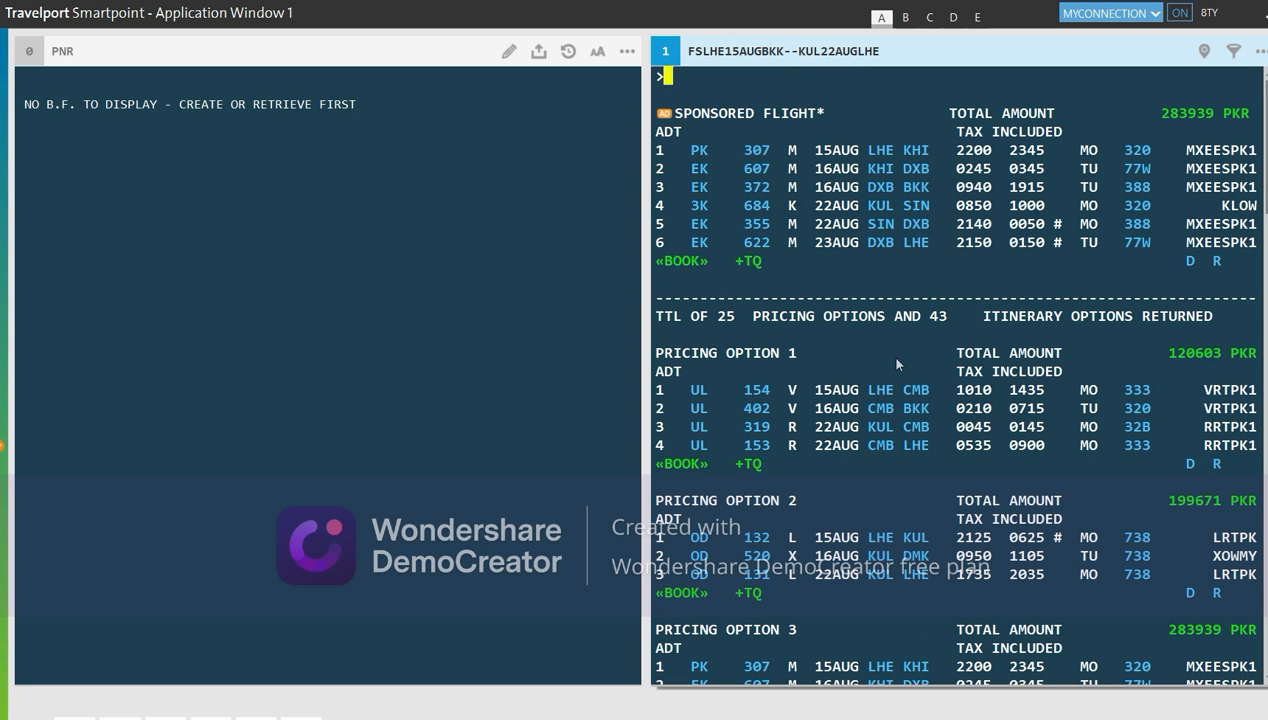
mouse_move(884, 438)
mouse_move(921, 417)
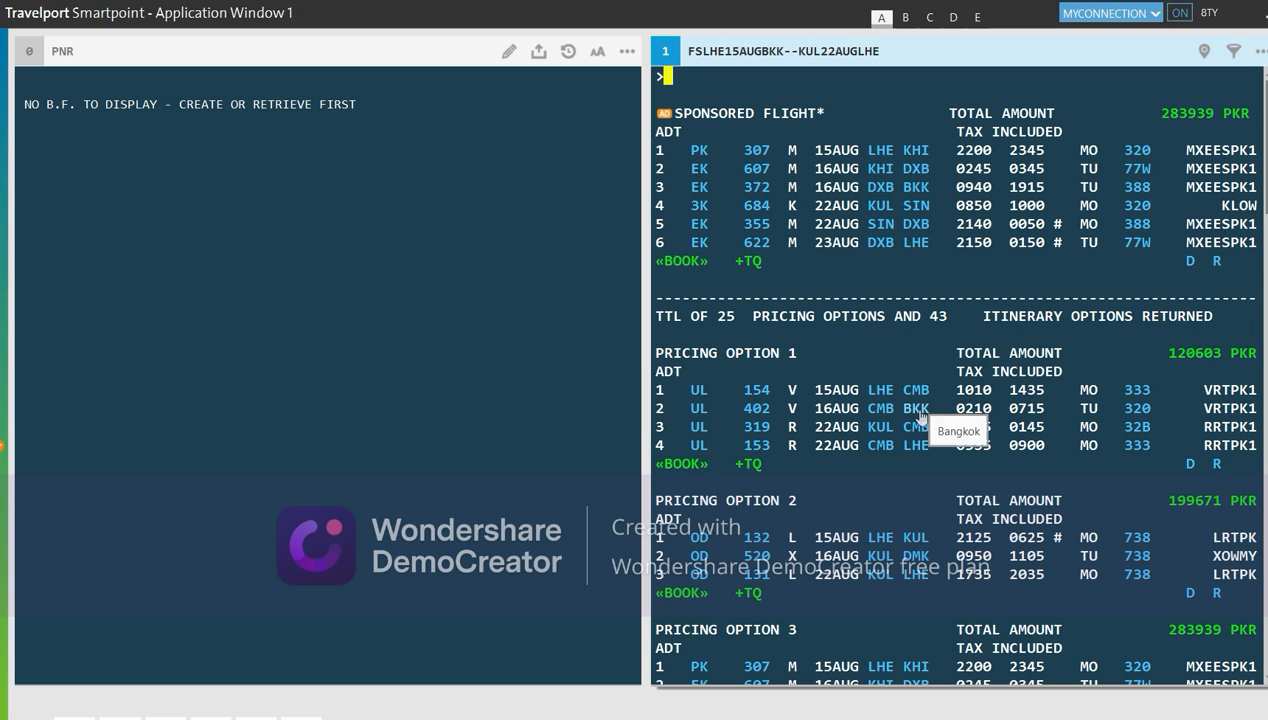